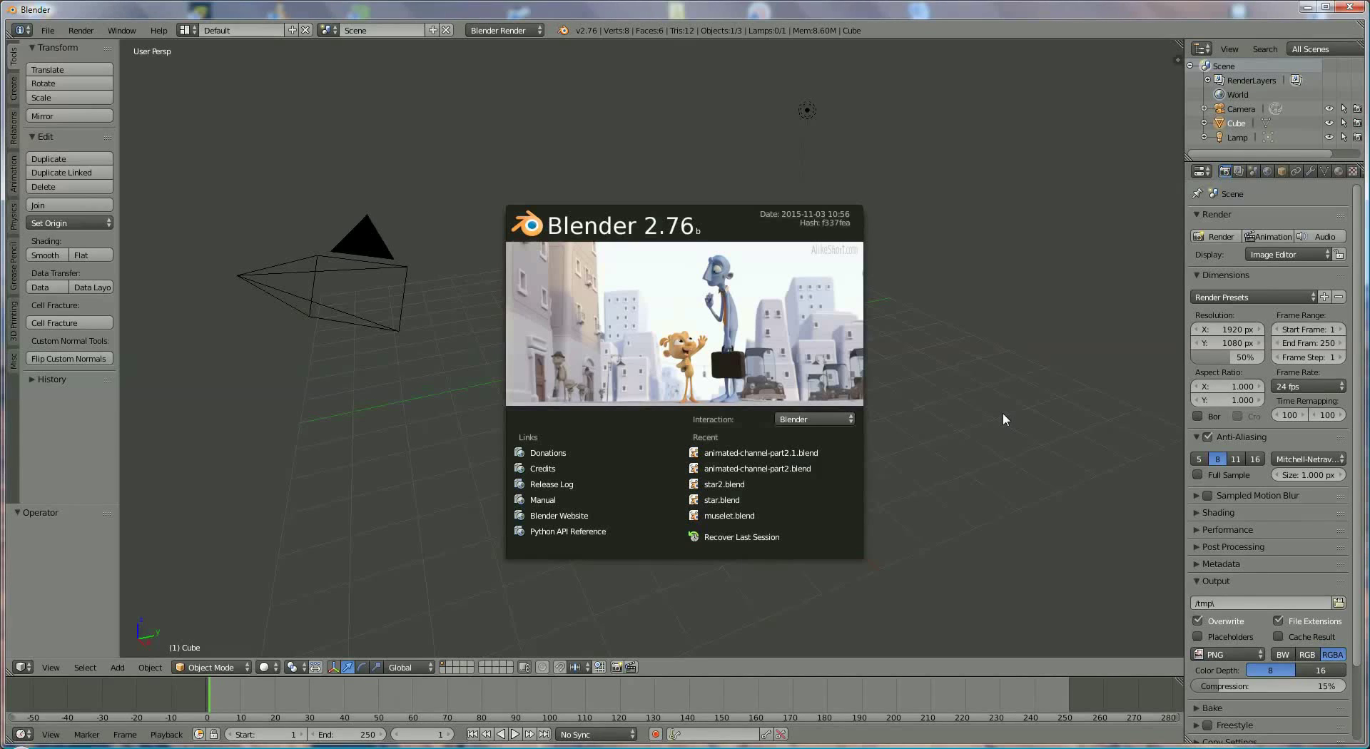
Open User Preferences and filter the add-on list to Object add-ons
left_click(45, 36)
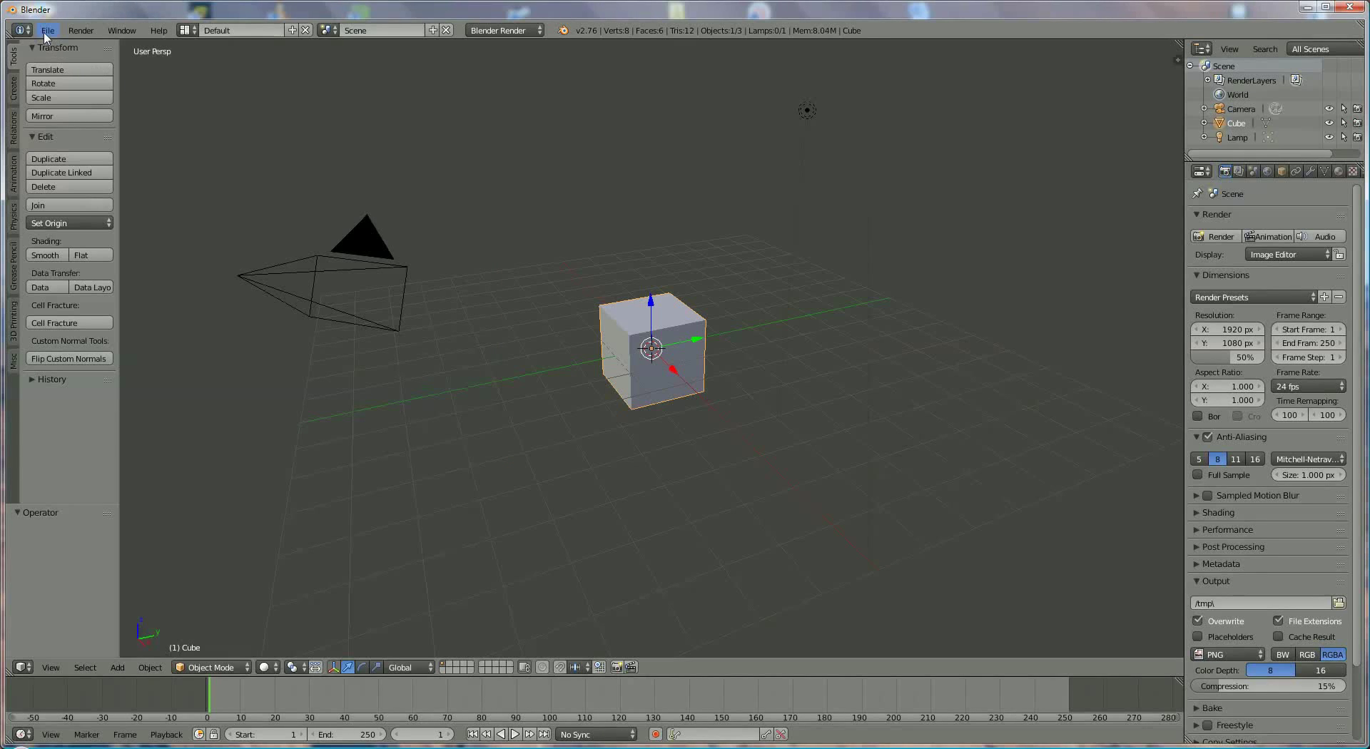
left_click(47, 33)
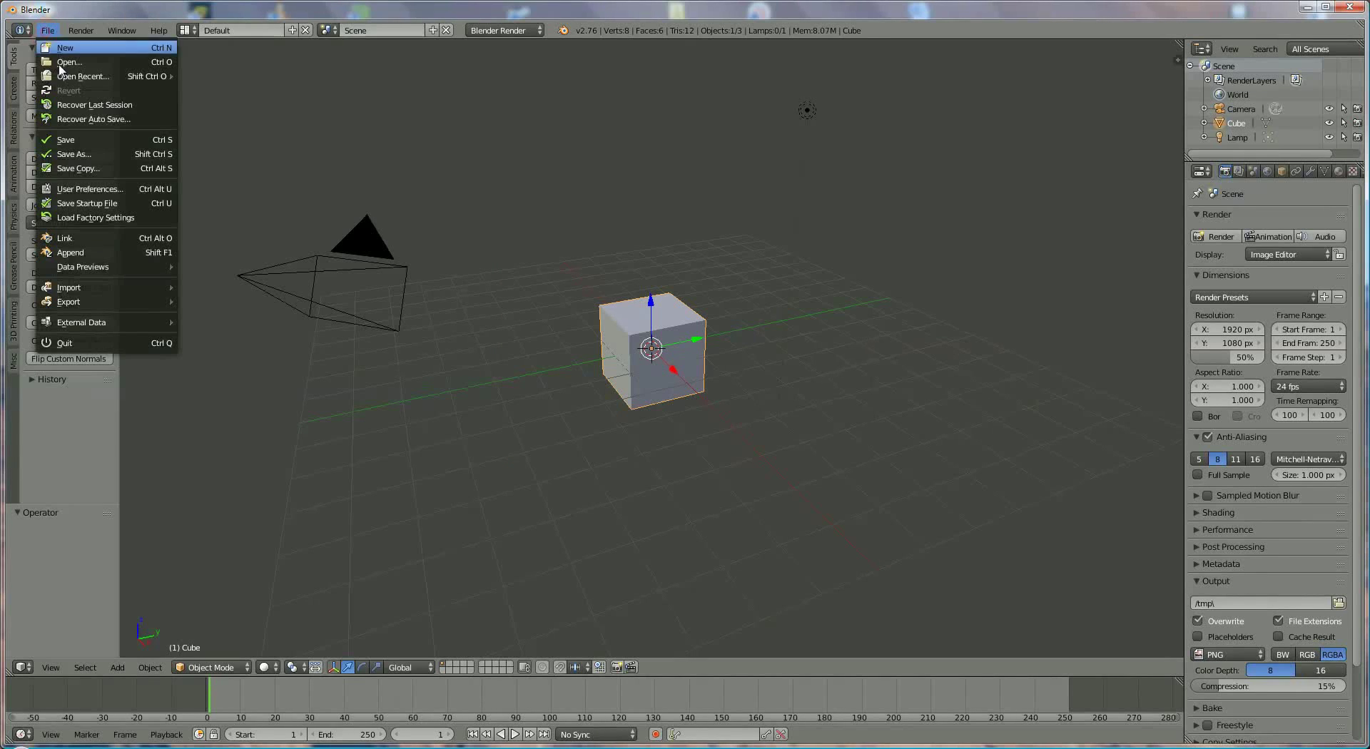
left_click(105, 192)
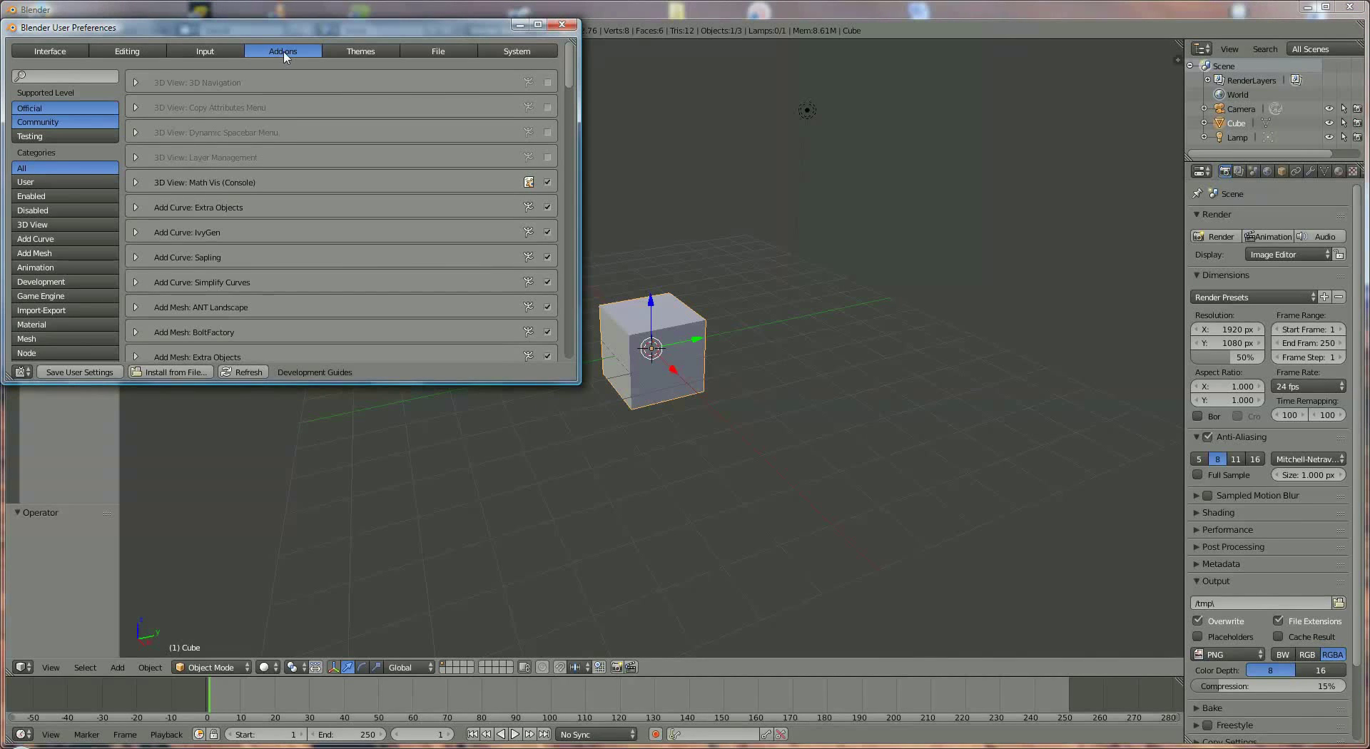
left_click(71, 224)
scroll(59, 303, "down", 3)
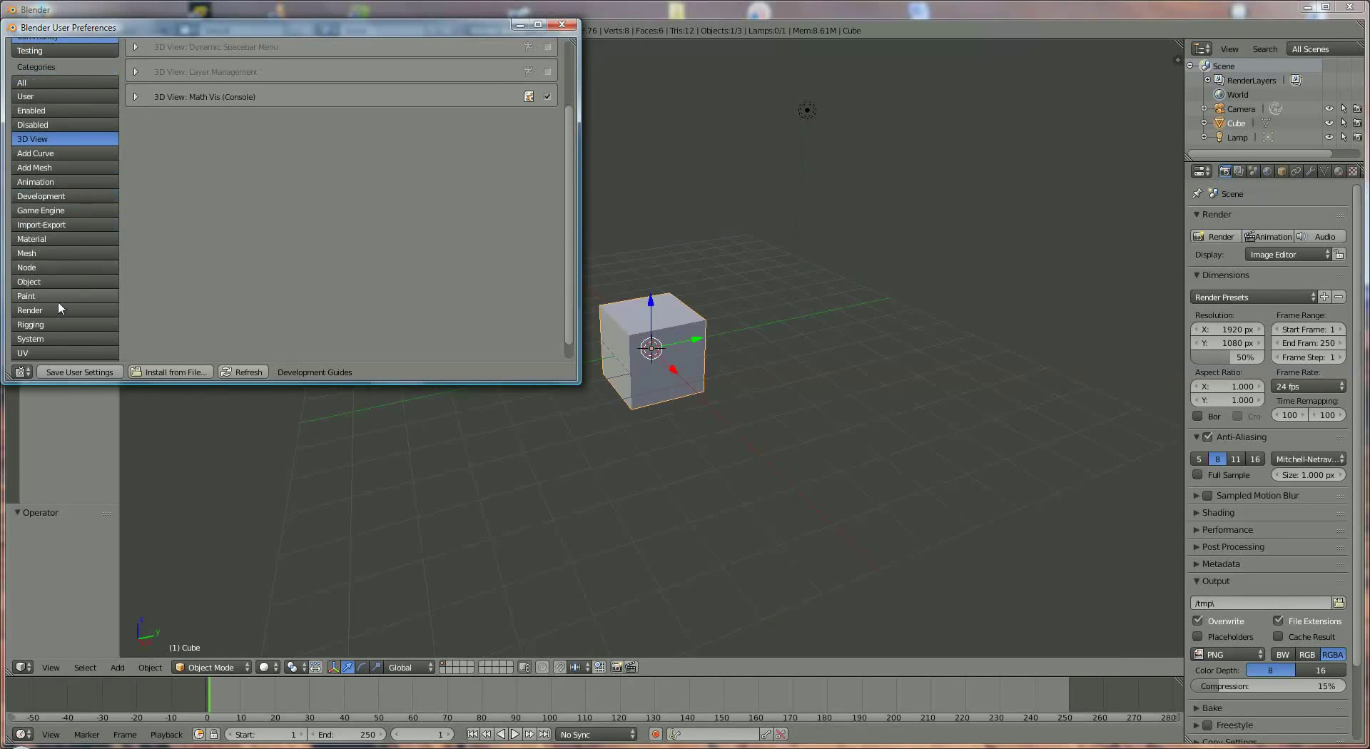
left_click(44, 281)
scroll(338, 227, "up", 1)
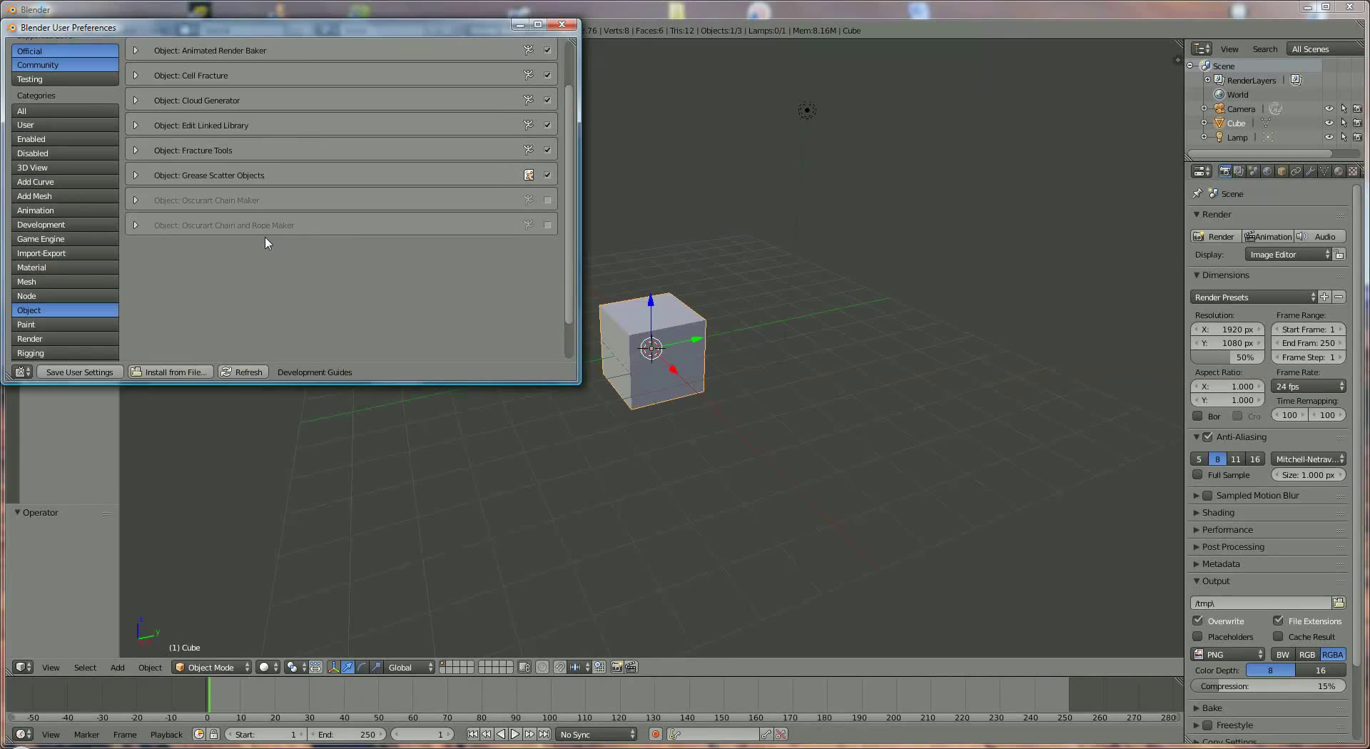
Remove the Oscurart Chain Maker add-on
left_click(135, 200)
left_click(365, 293)
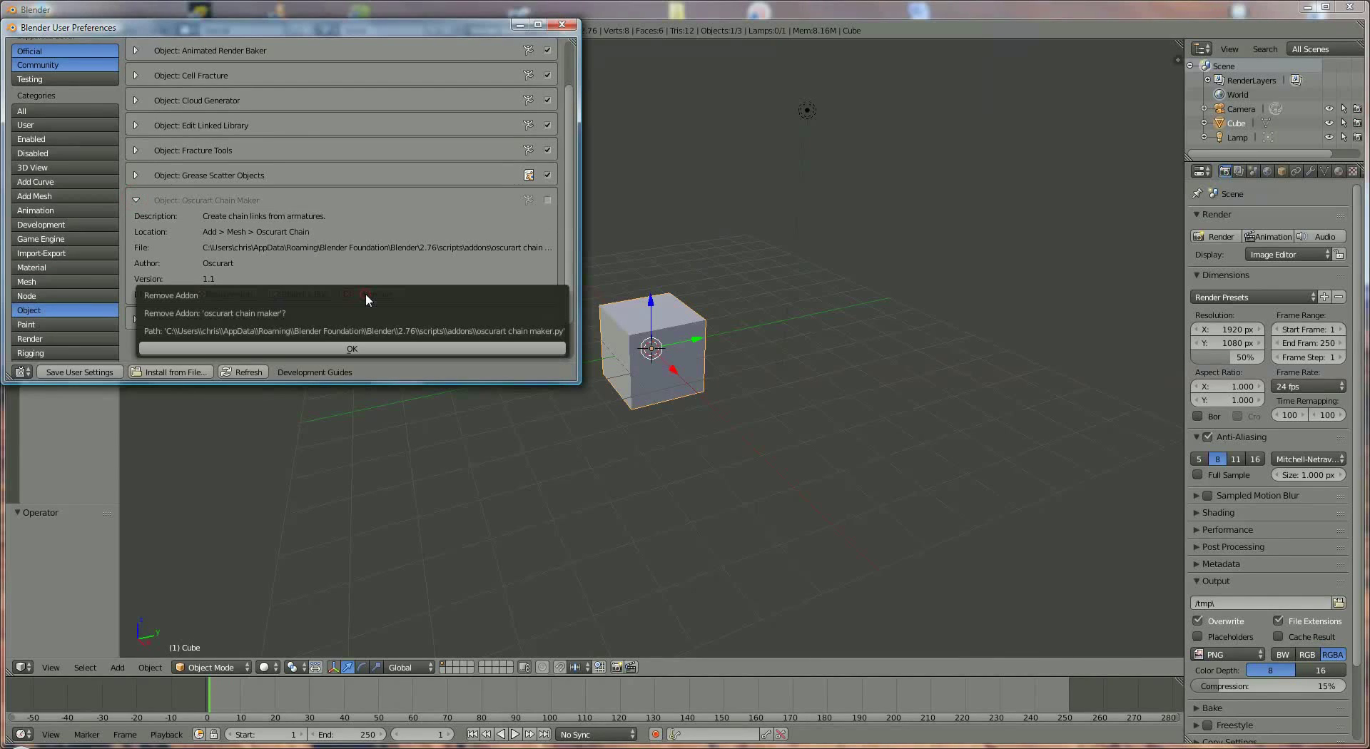
left_click(366, 350)
Remove the Oscurart Chain and Rope Maker add-on
left_click(136, 200)
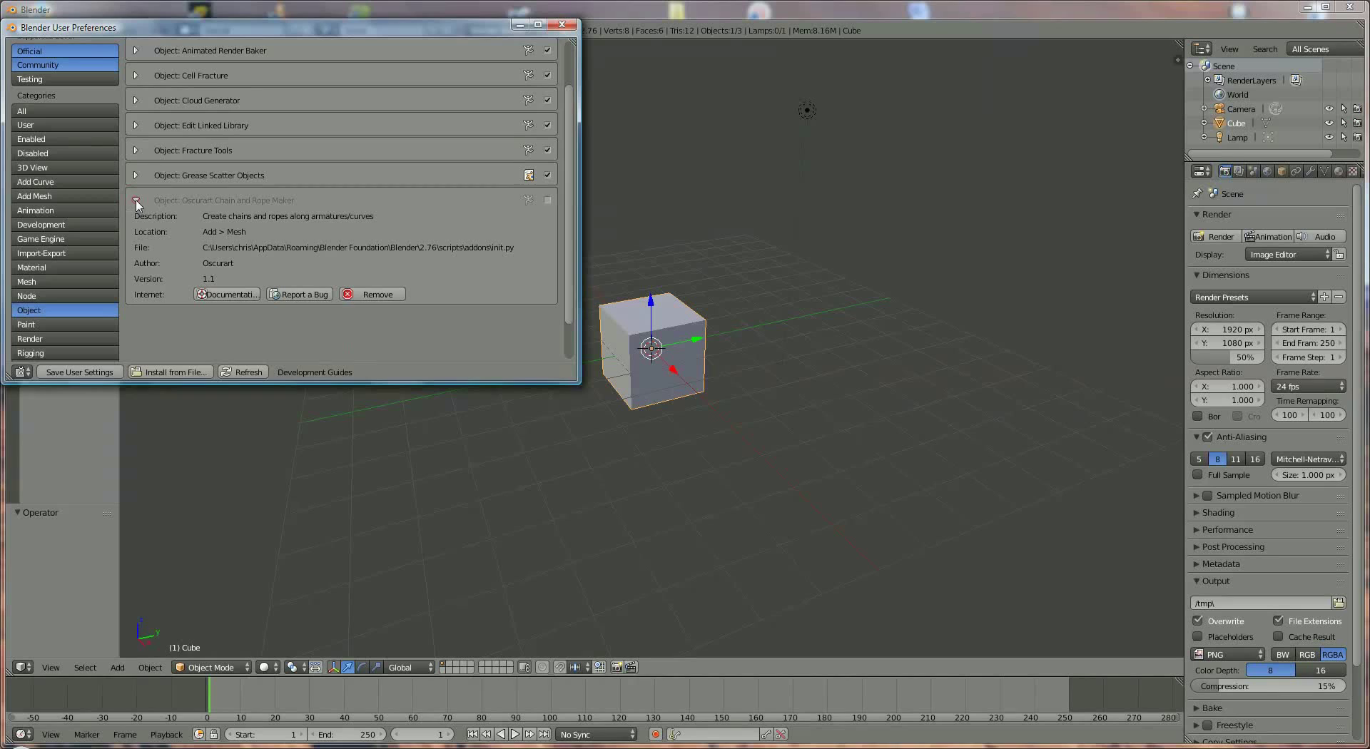
left_click(371, 294)
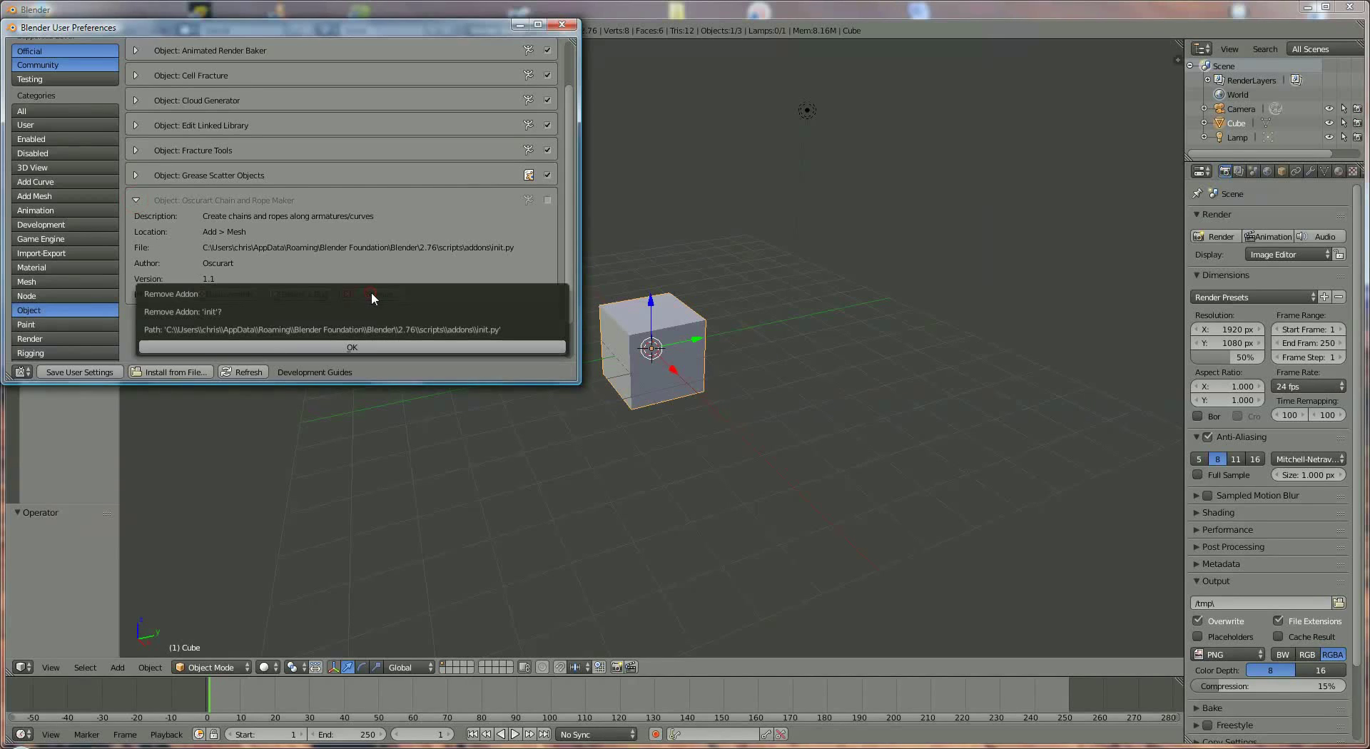
left_click(371, 345)
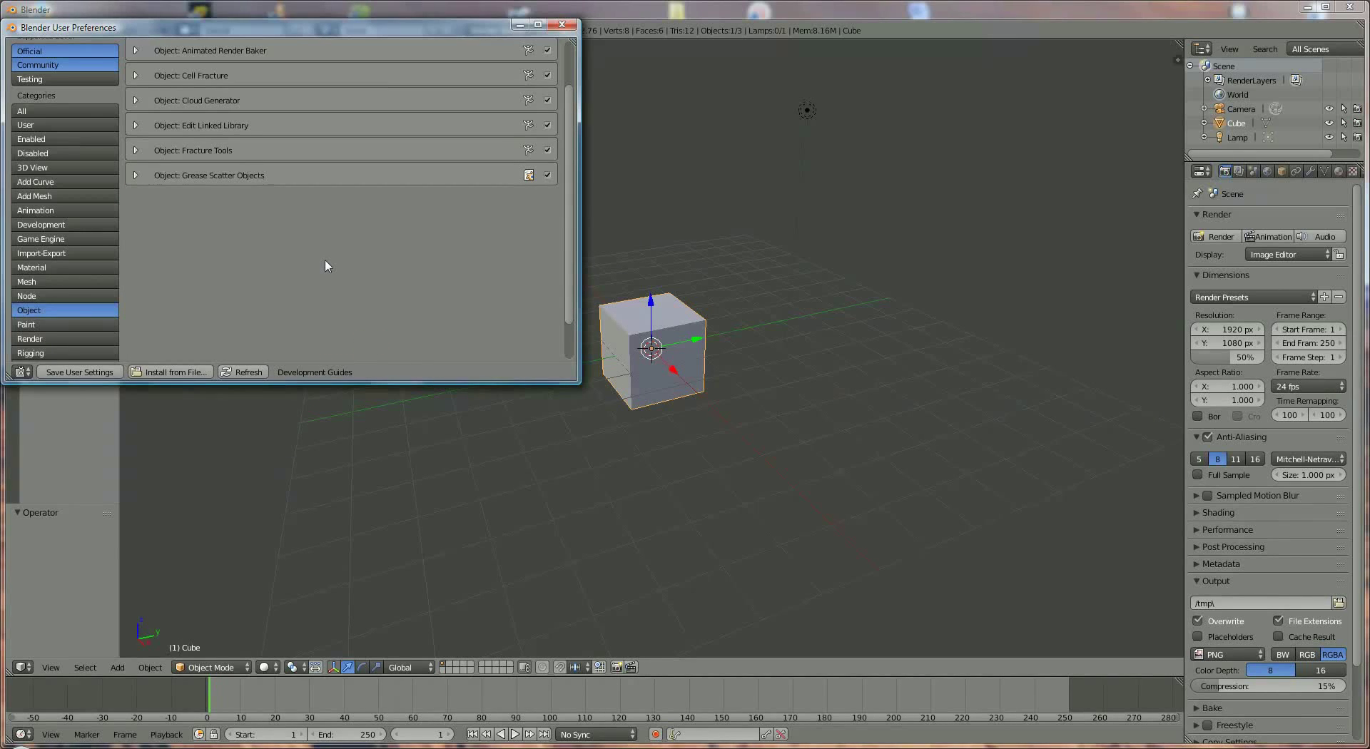
Save the user settings and close the User Preferences window
left_click(65, 371)
left_click(562, 24)
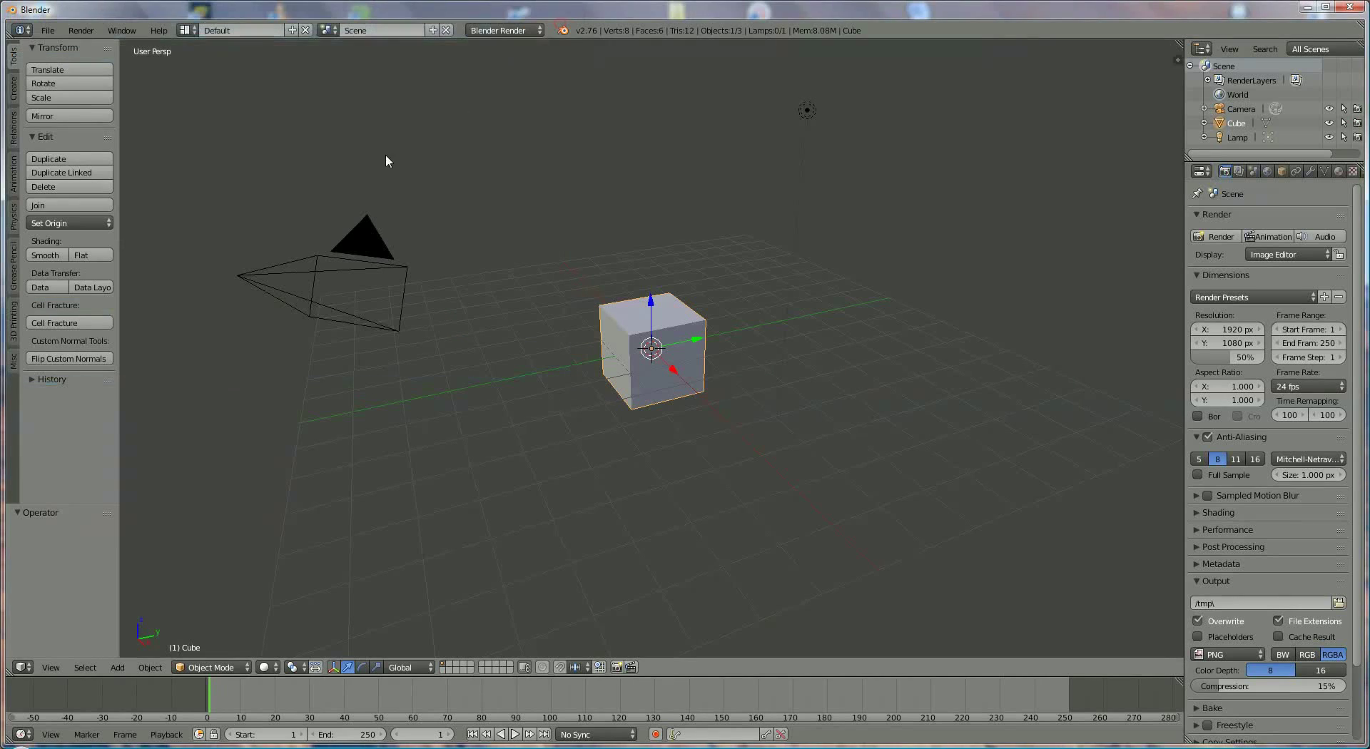
Search the web for 'oscurart rope maker' in Firefox
mouse_move(426, 743)
left_click(414, 743)
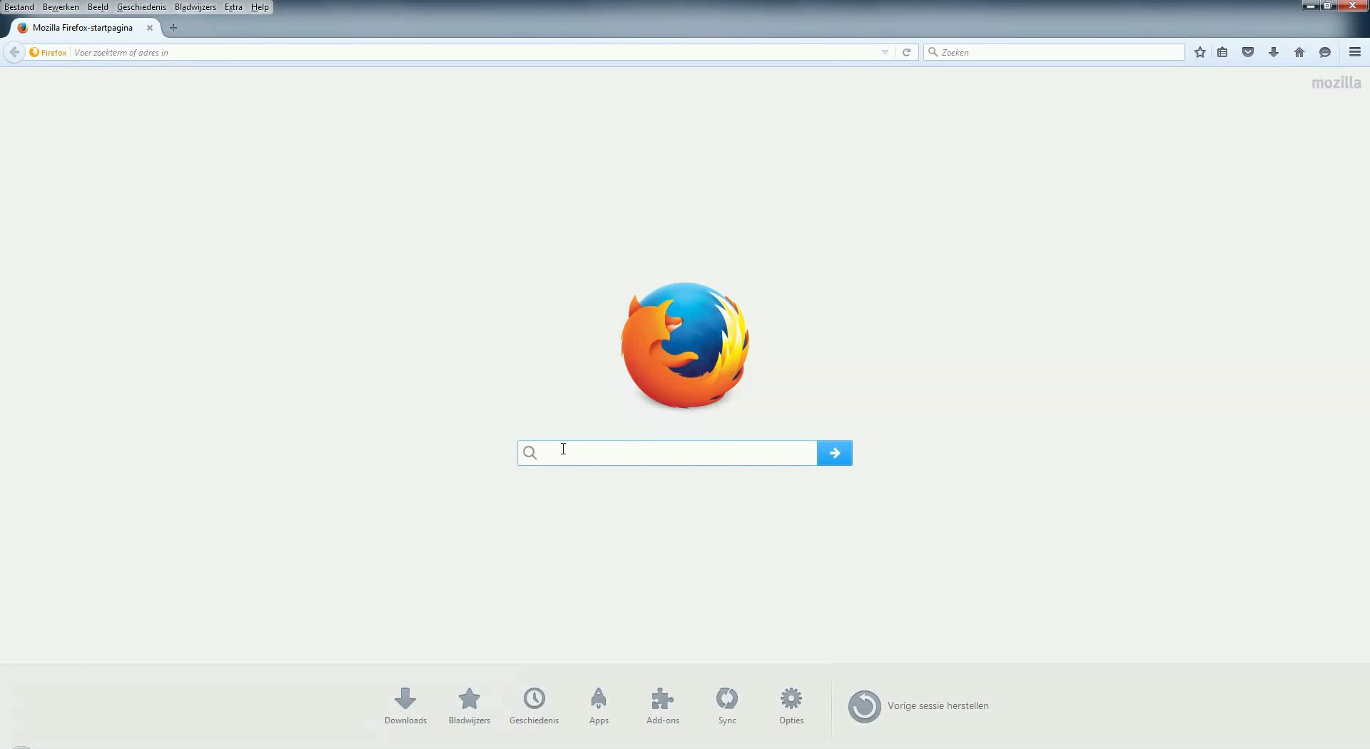
type("oscur")
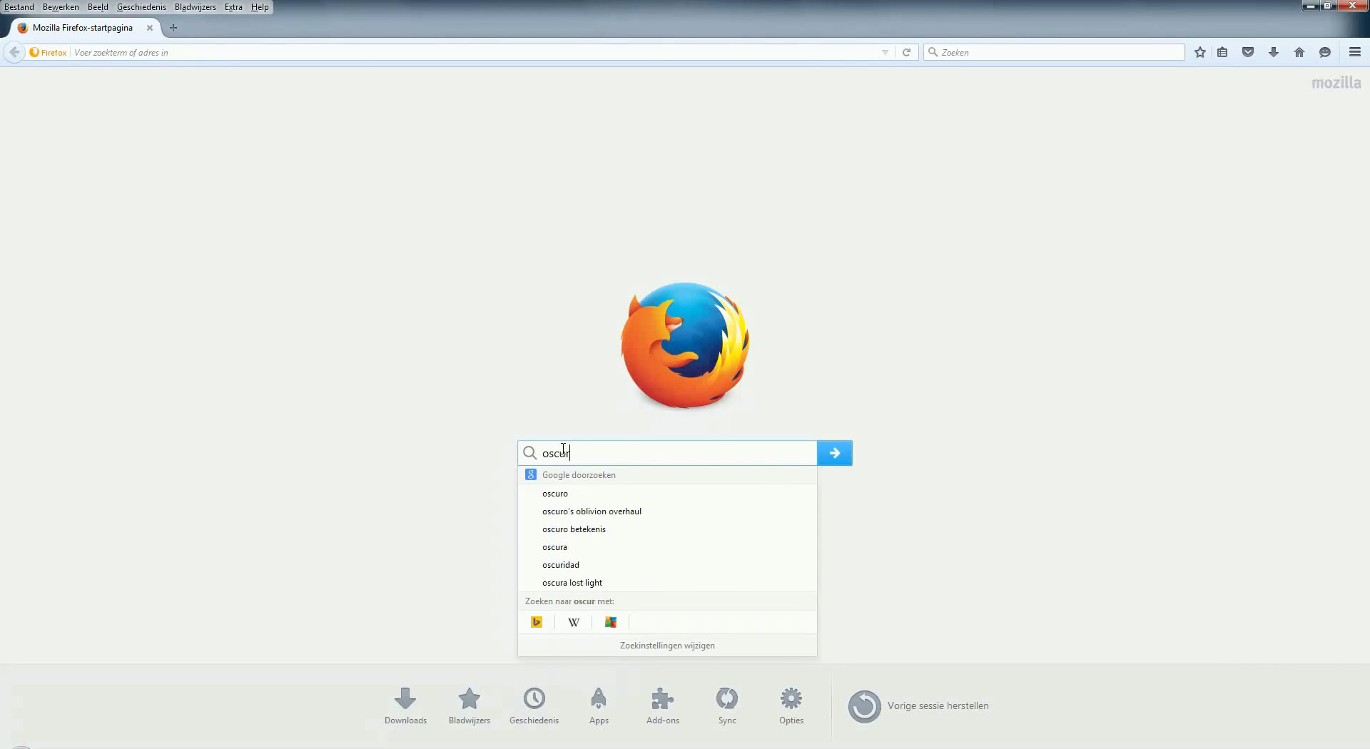
type("art rope")
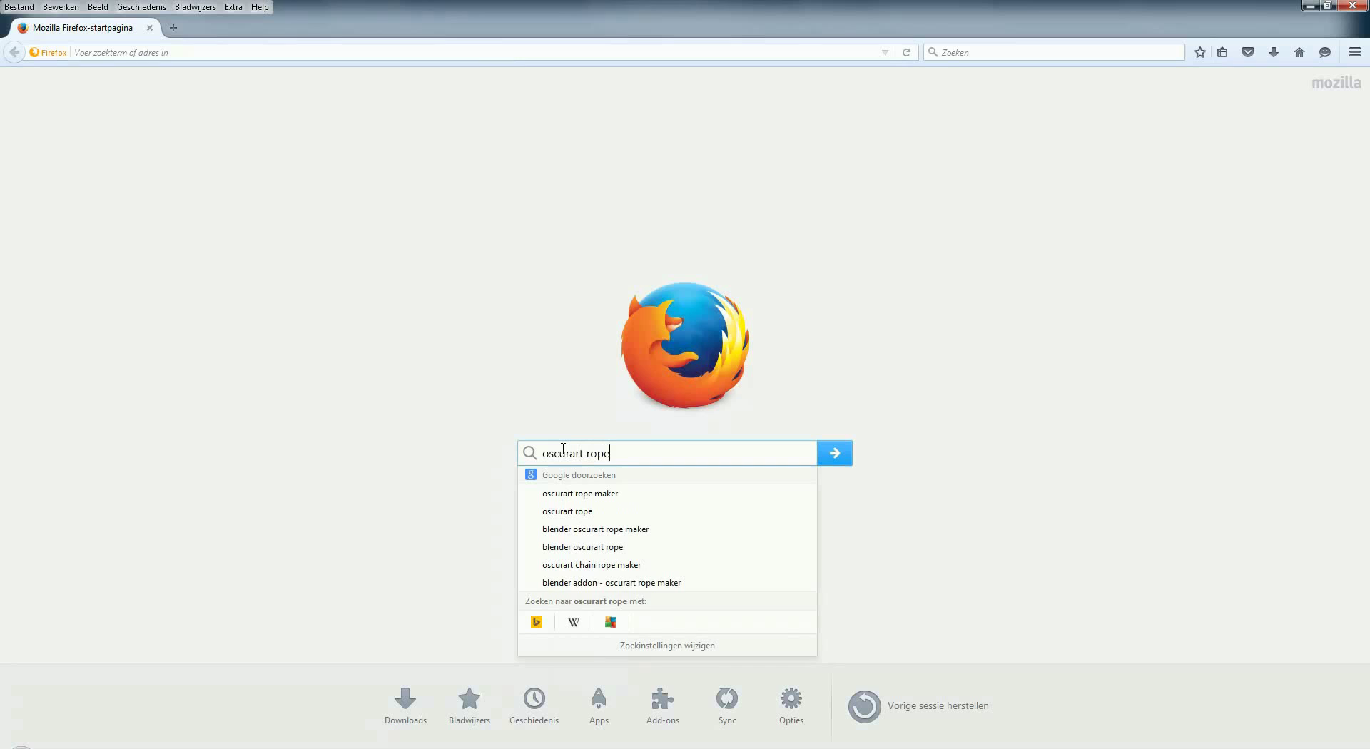
type(" maker")
key("Return")
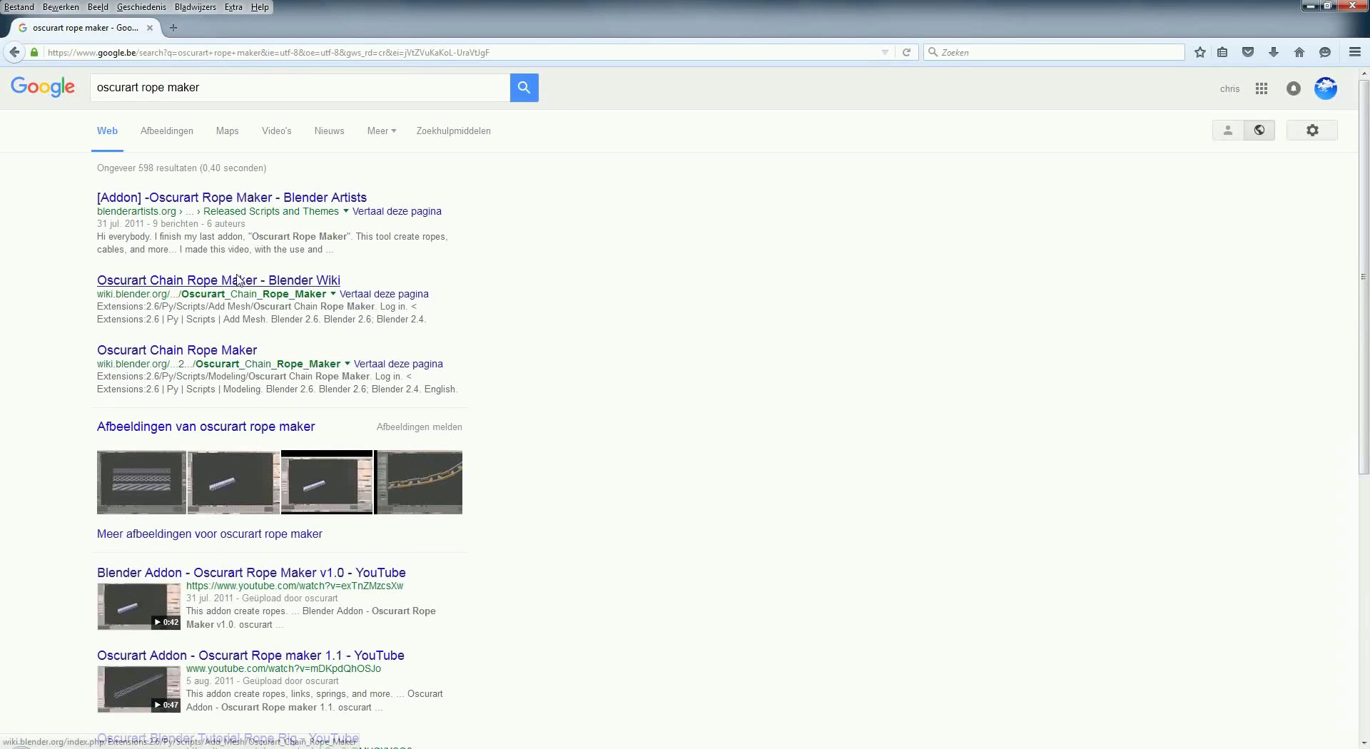
Open the Blender Wiki page for the Oscurart Chain Rope Maker add-on
left_click(219, 289)
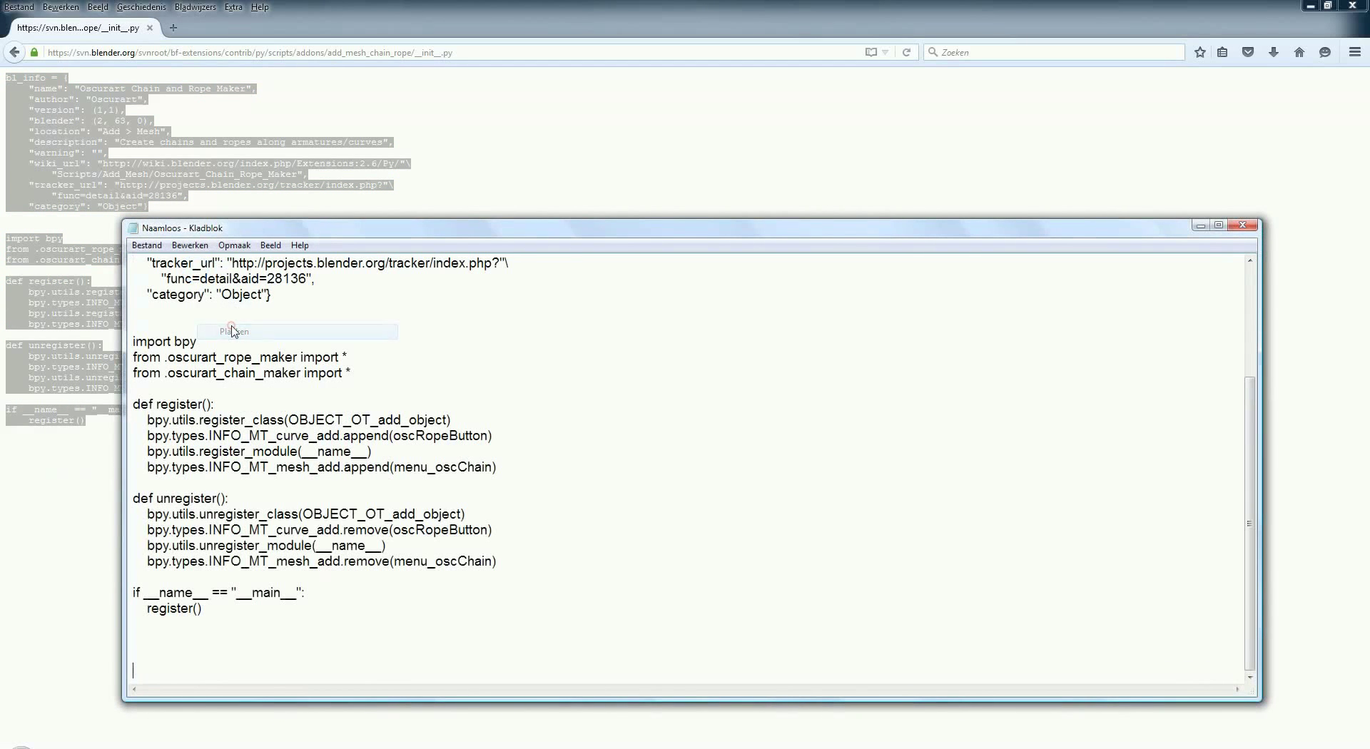
Save the pasted code as init.py in the blender\adds-on folder
left_click(147, 246)
left_click(167, 307)
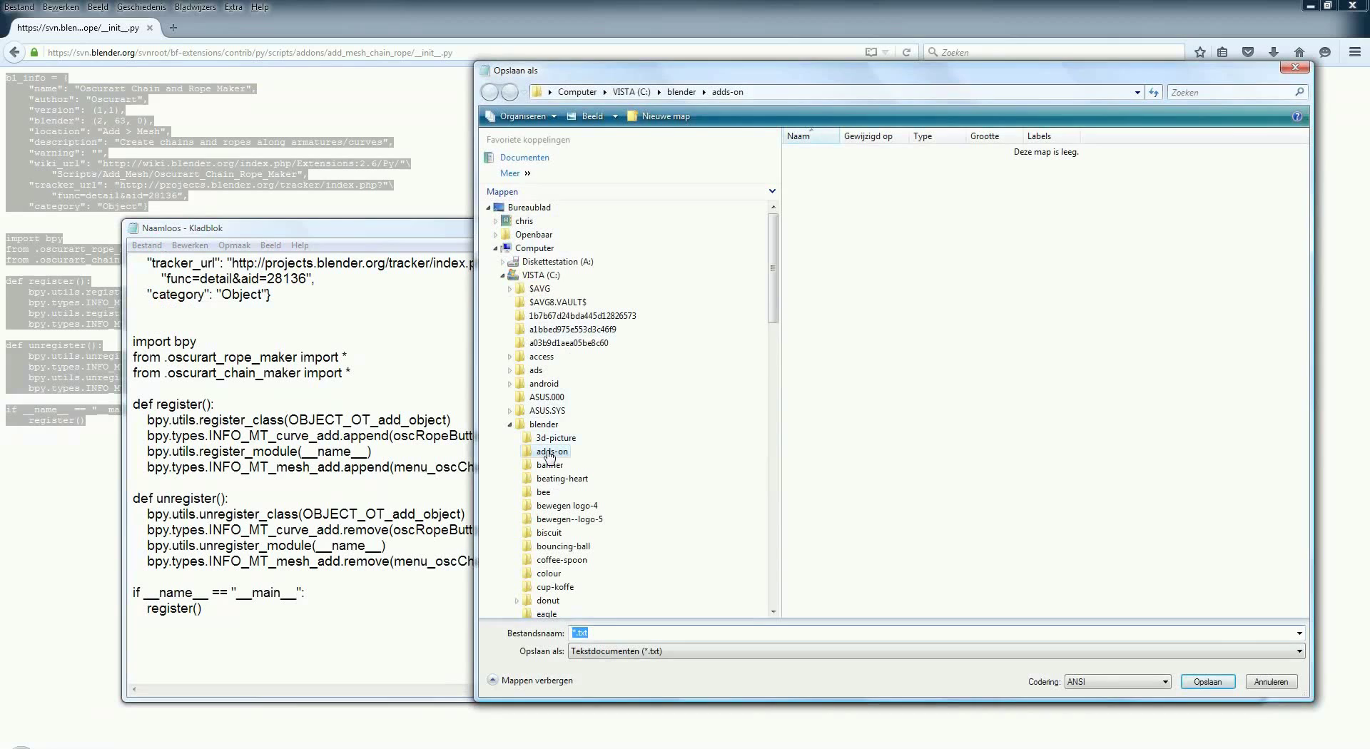
left_click(549, 454)
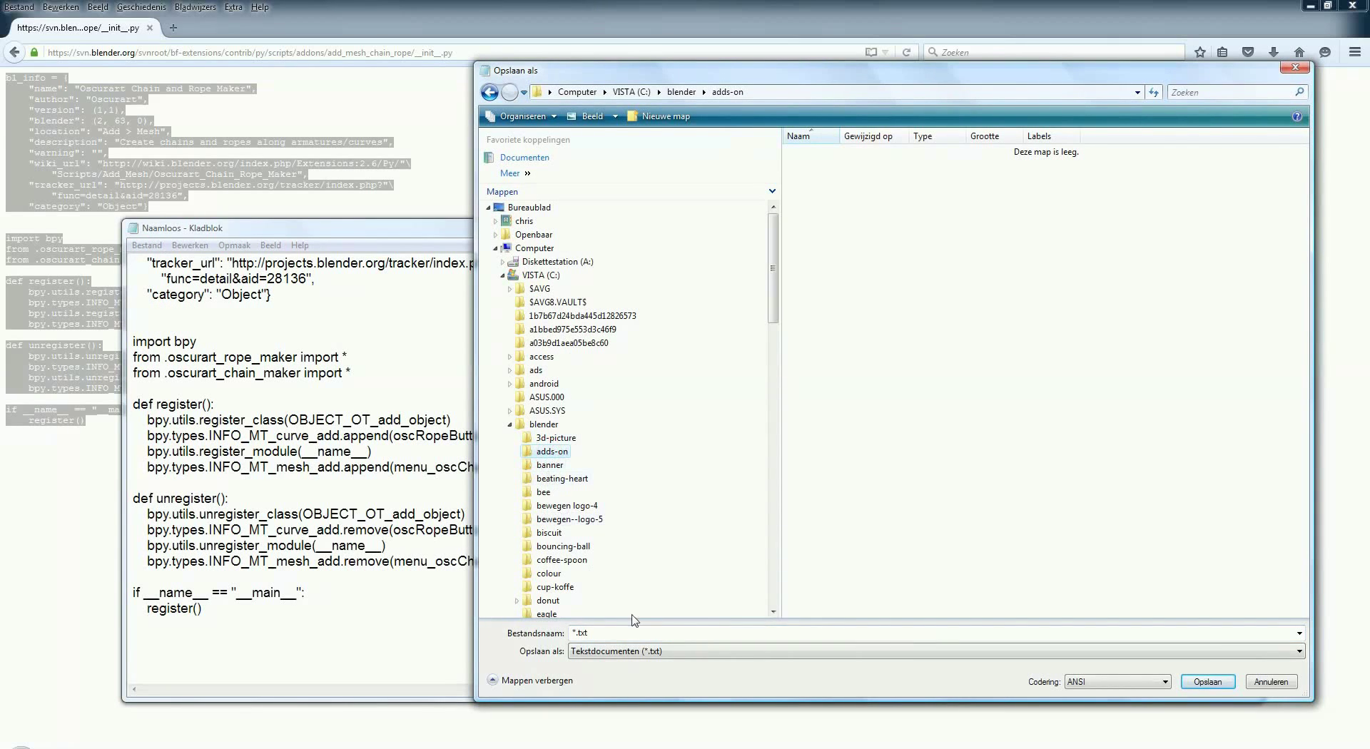
left_click_drag(611, 633, 517, 638)
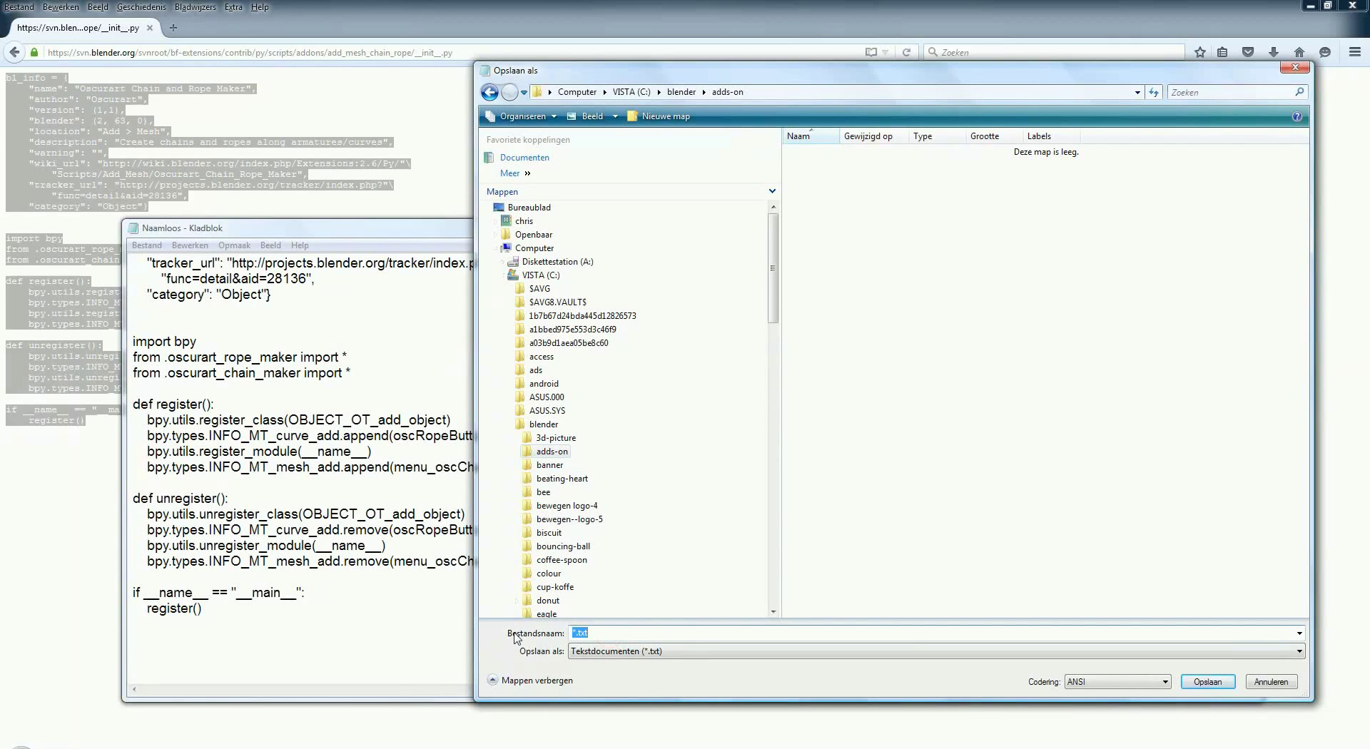
type("\"")
left_click(1207, 682)
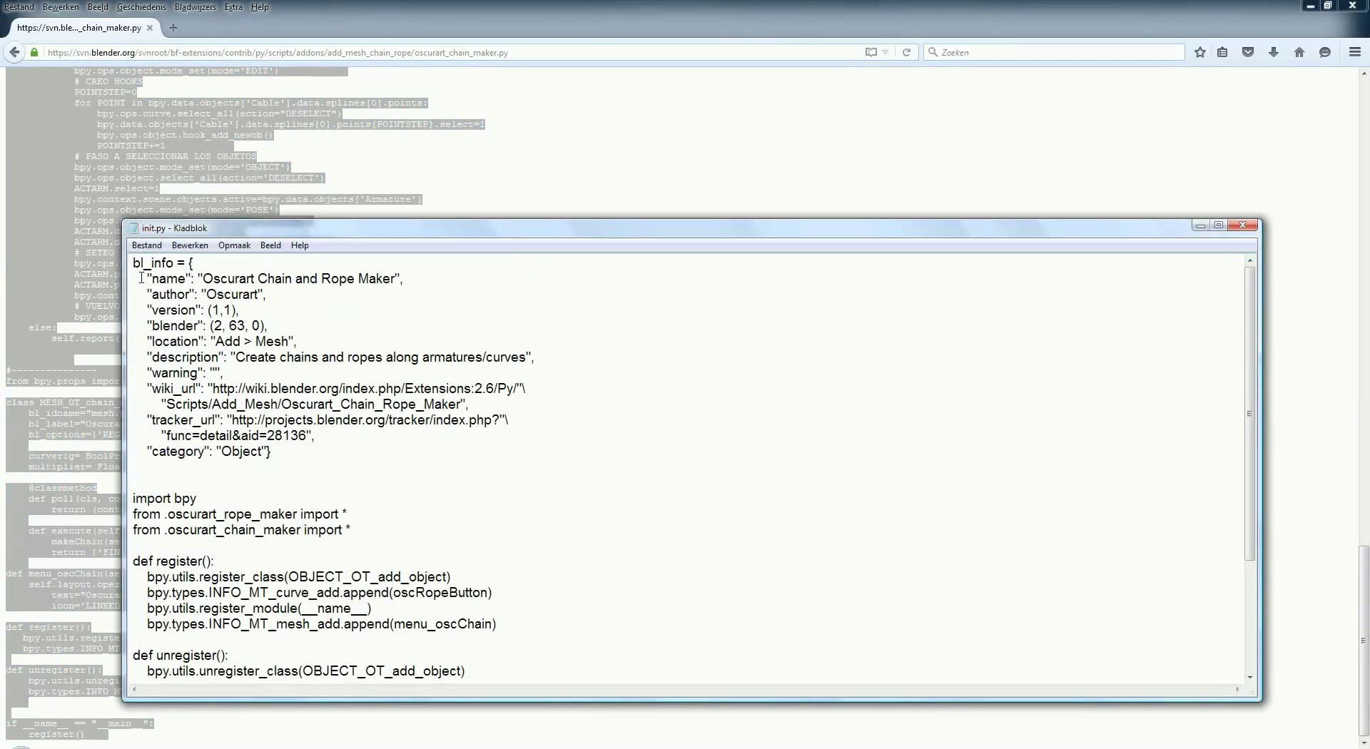
Replace the Notepad text with the chain maker code and begin Save As
key("ctrl+a")
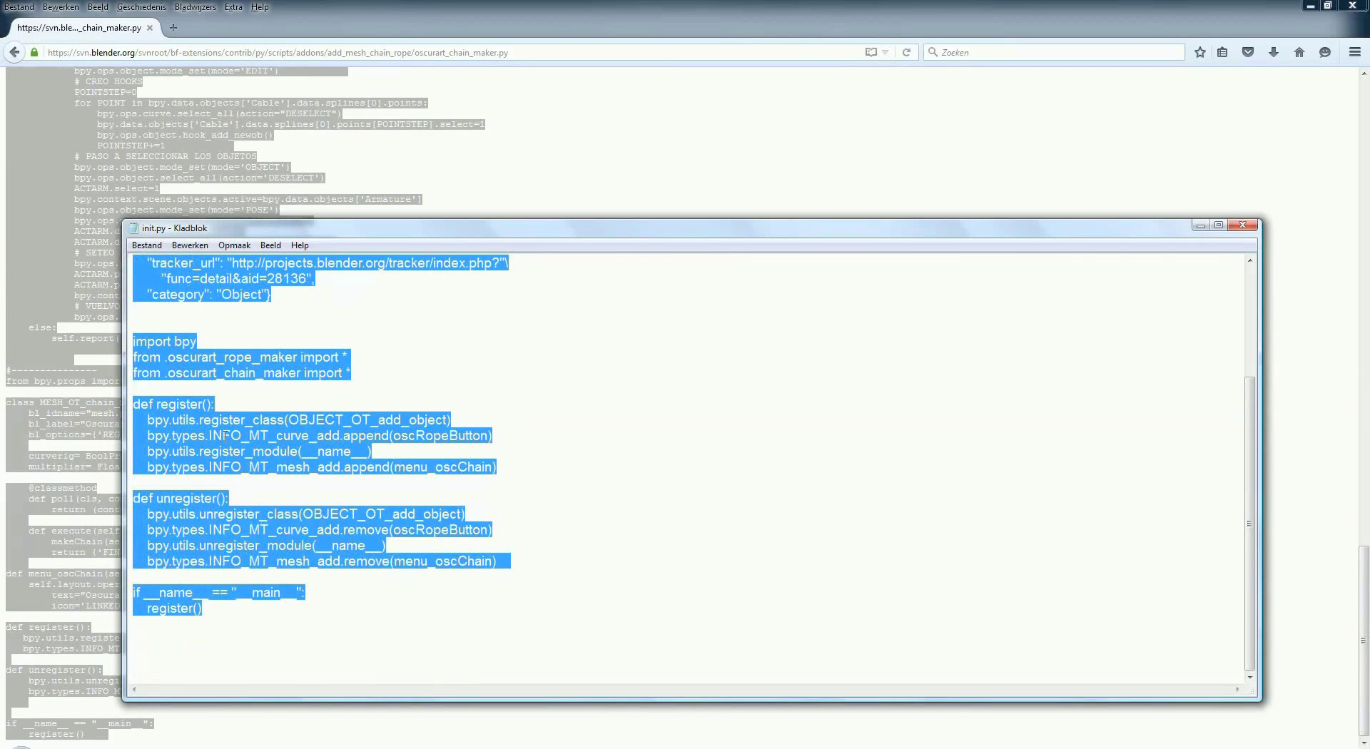
right_click(224, 435)
left_click(269, 497)
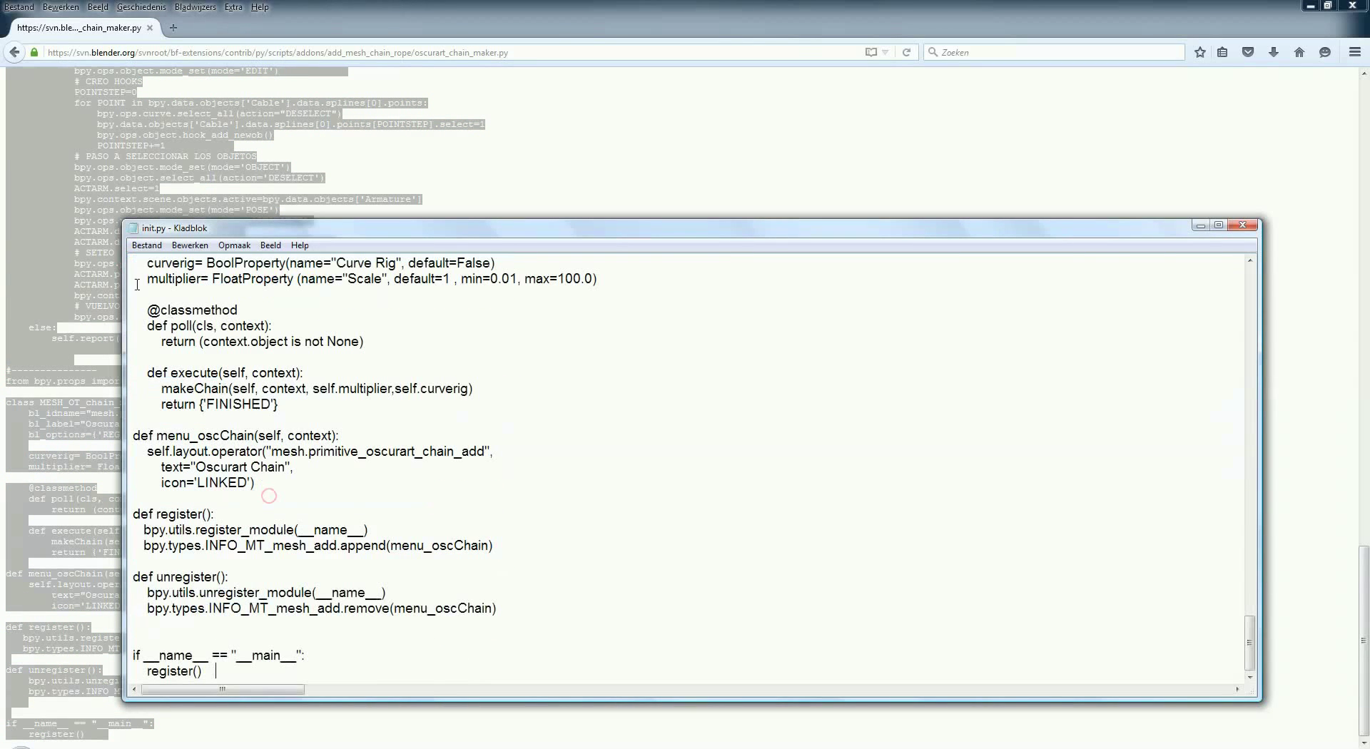
left_click(148, 246)
left_click(171, 309)
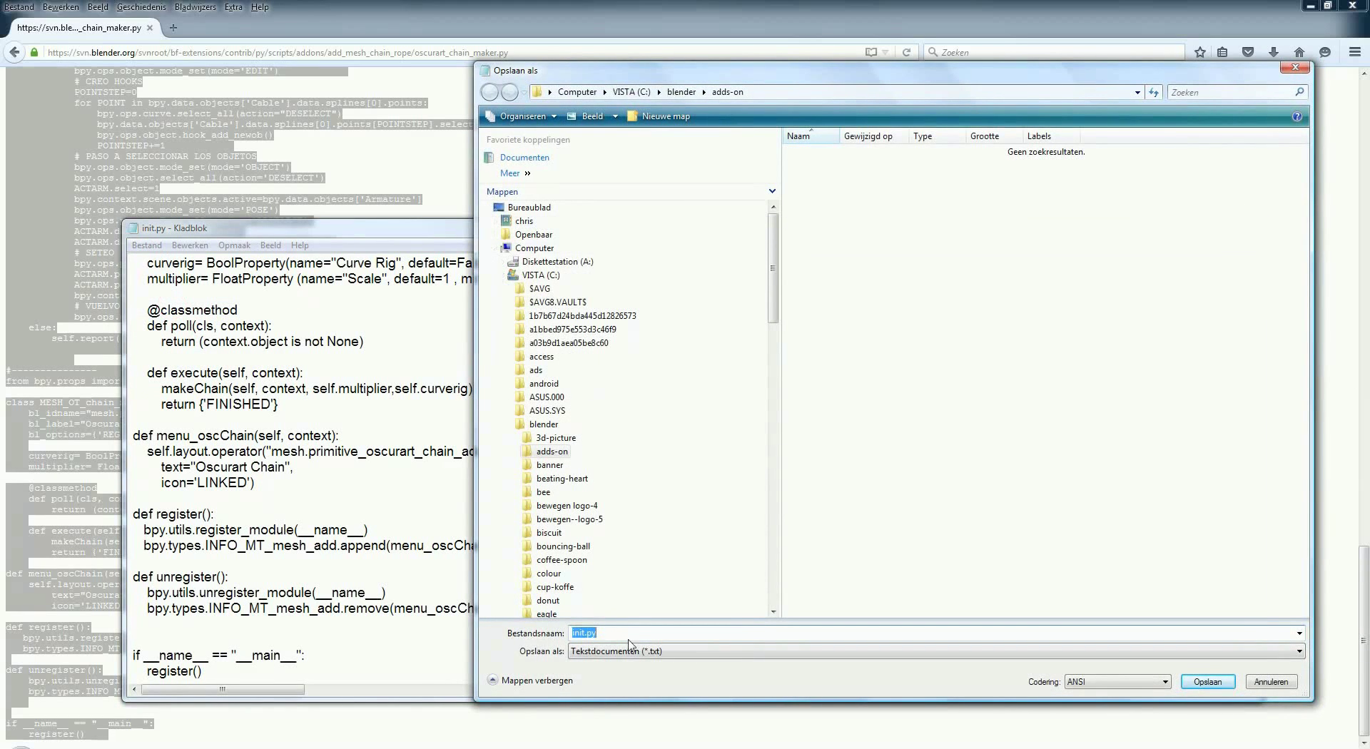
Save the code as 'oscurart chain maker.py' in the adds-on folder
type("\"")
type("y")
left_click(1207, 682)
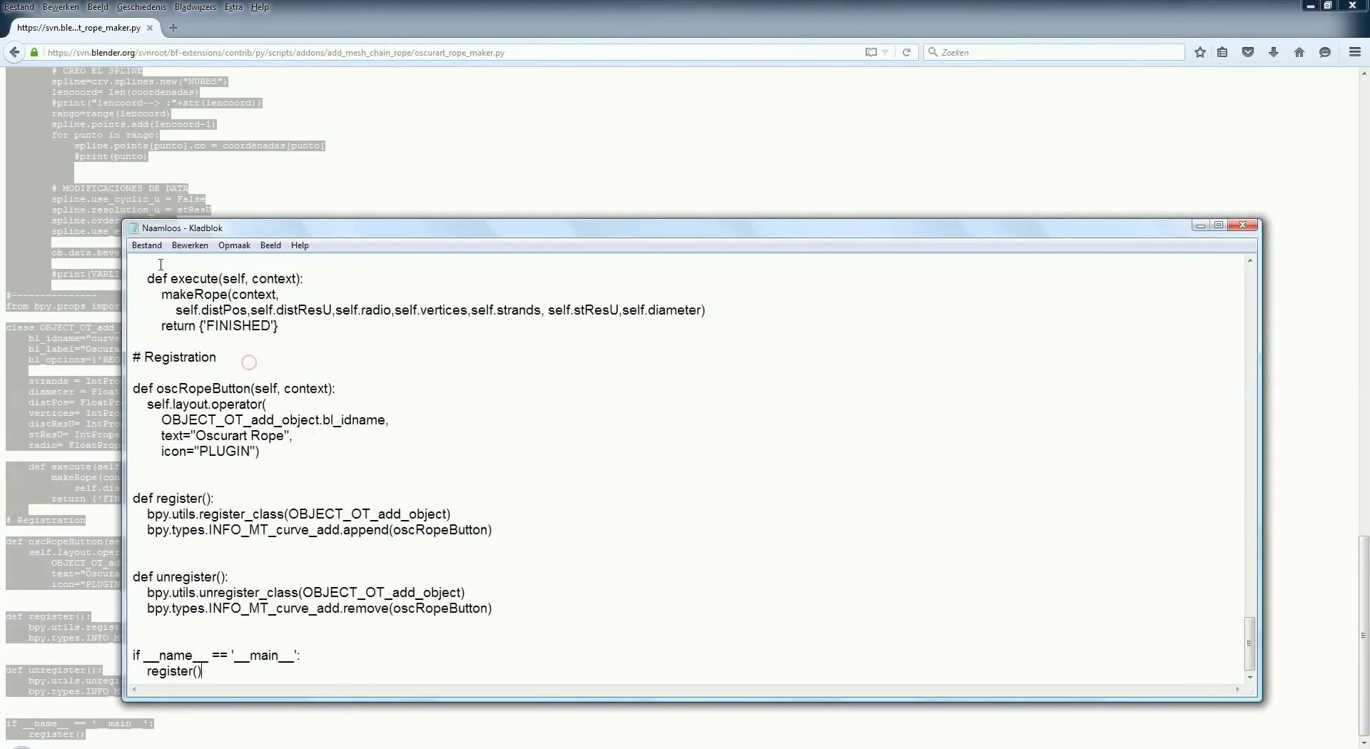
Begin saving the untitled rope maker document under a new name
left_click(148, 246)
left_click(174, 311)
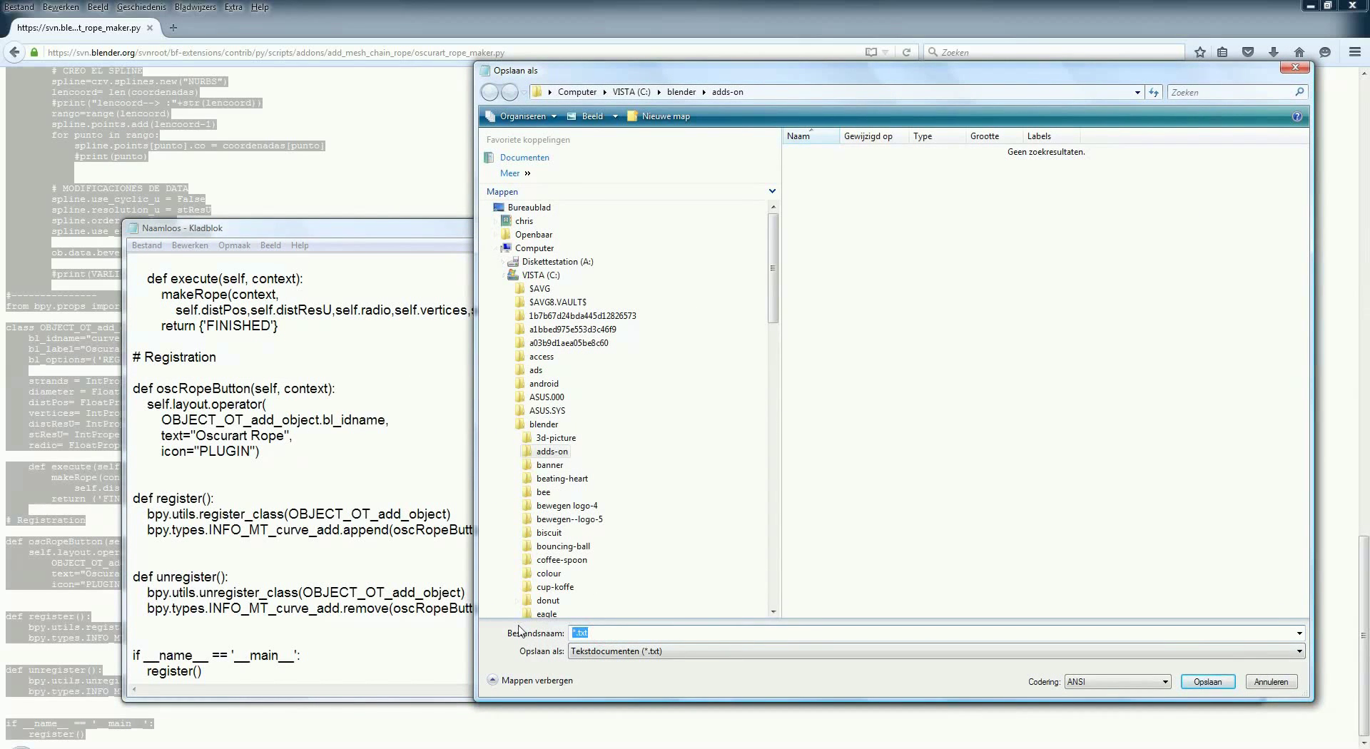
Save the code as 'oscurart rope maker.py', then close Notepad and Firefox
type("\"oscurart rope maker.py")
left_click(1207, 682)
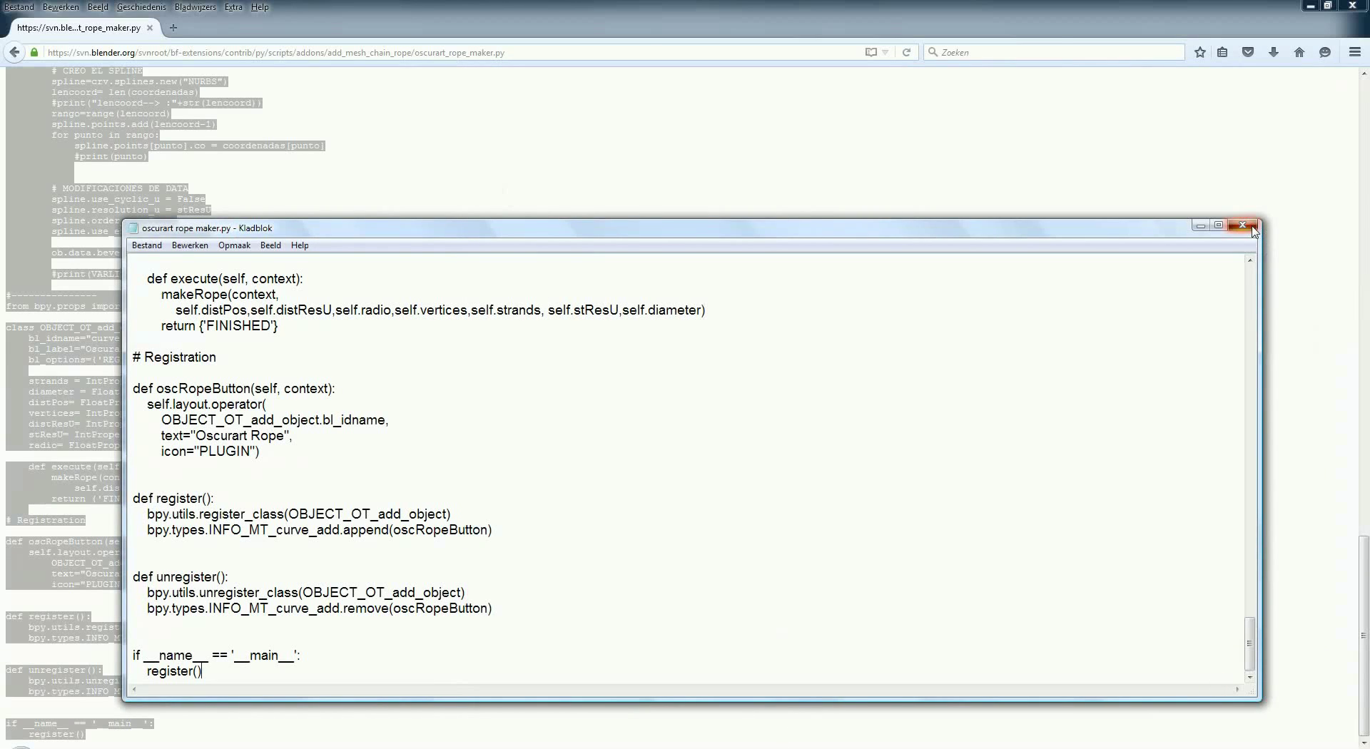
left_click(1242, 225)
left_click(1352, 6)
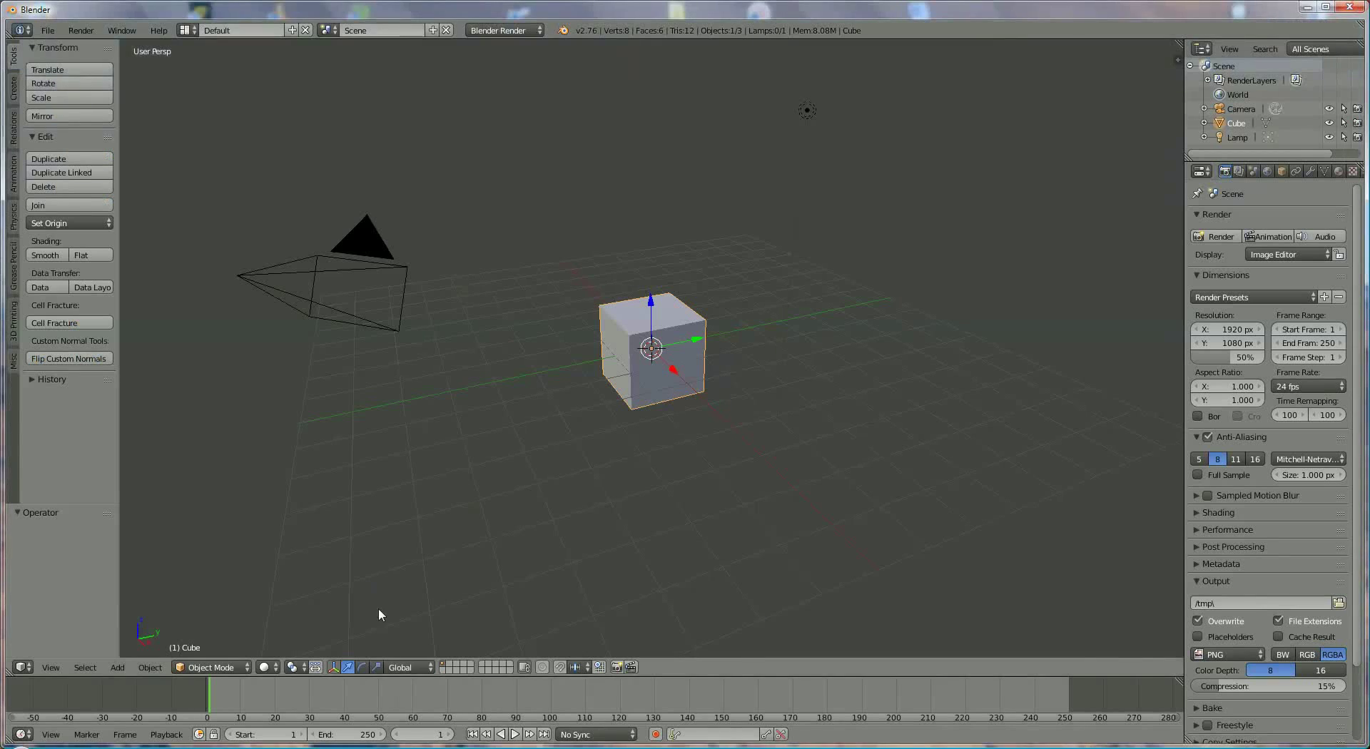
Install init.py as an add-on from C:\blender\adds-on via User Preferences
left_click(43, 32)
left_click(107, 190)
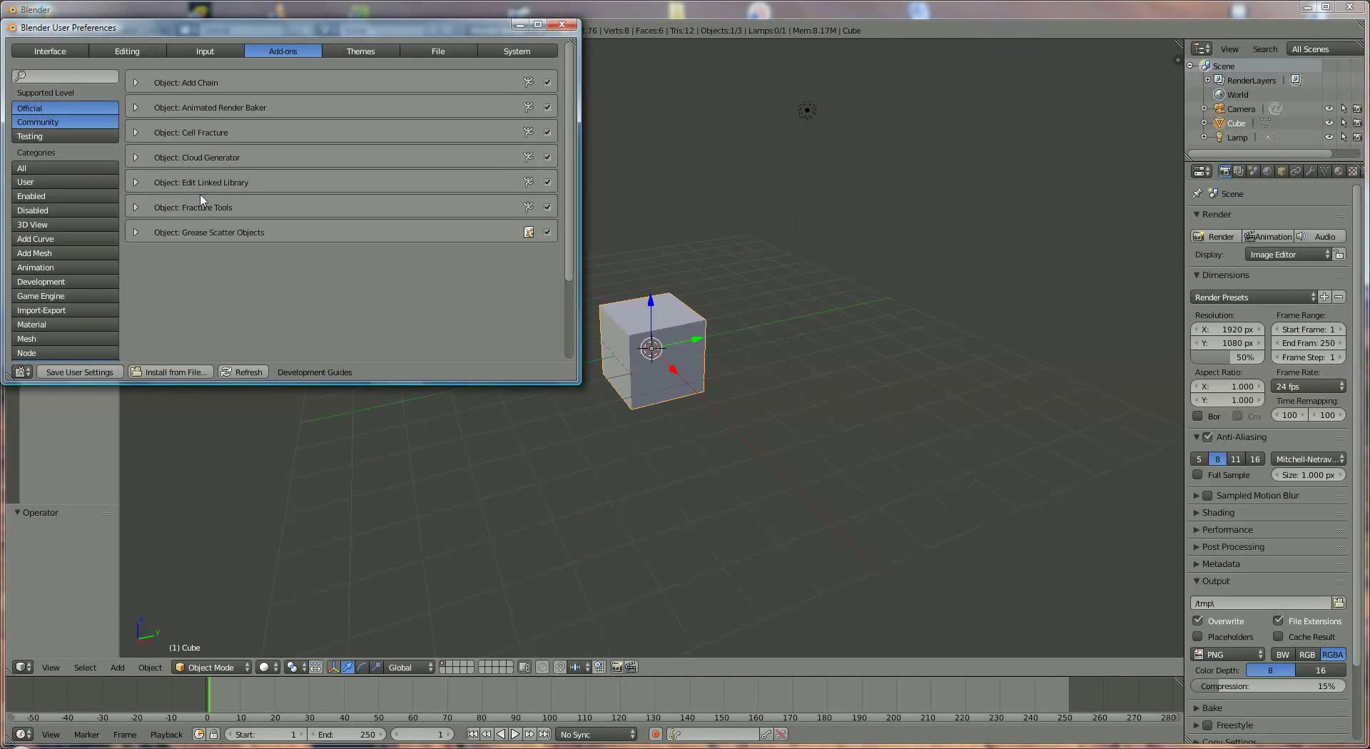
left_click(166, 373)
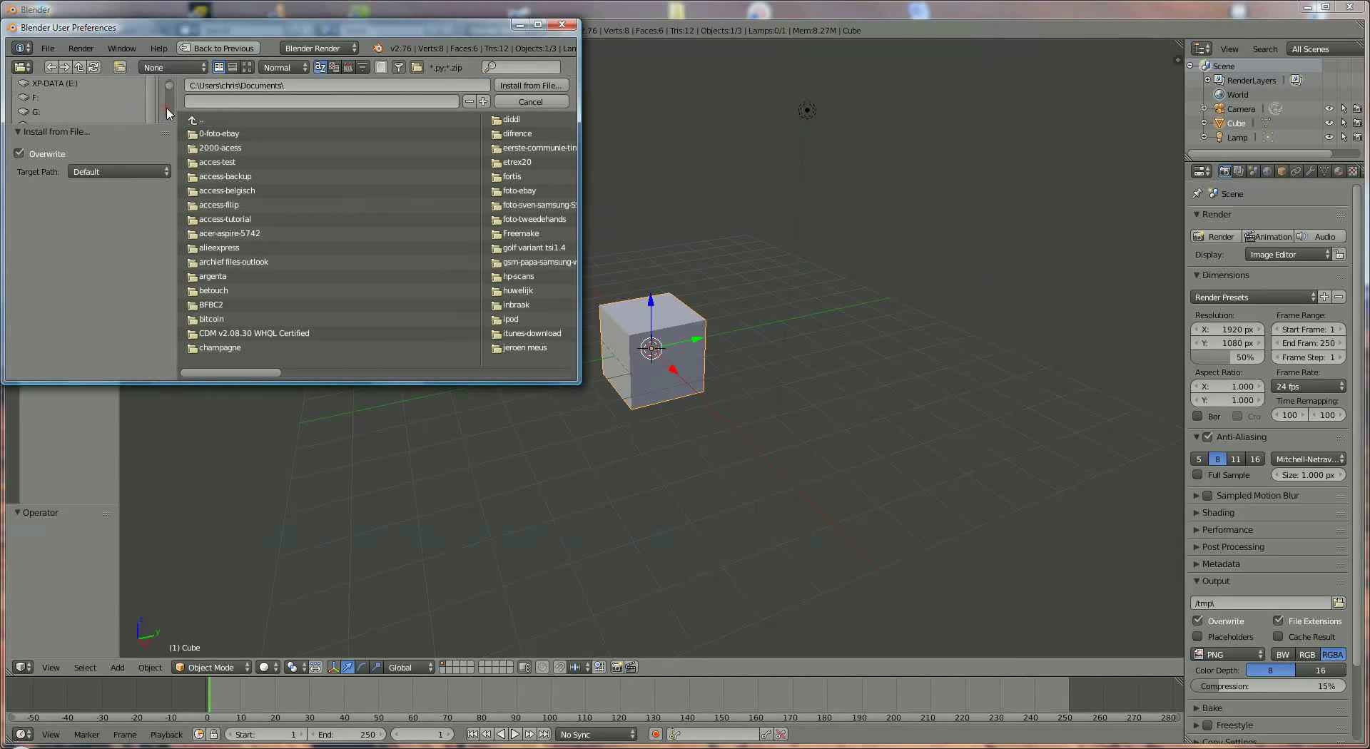
scroll(171, 87, "up", 2)
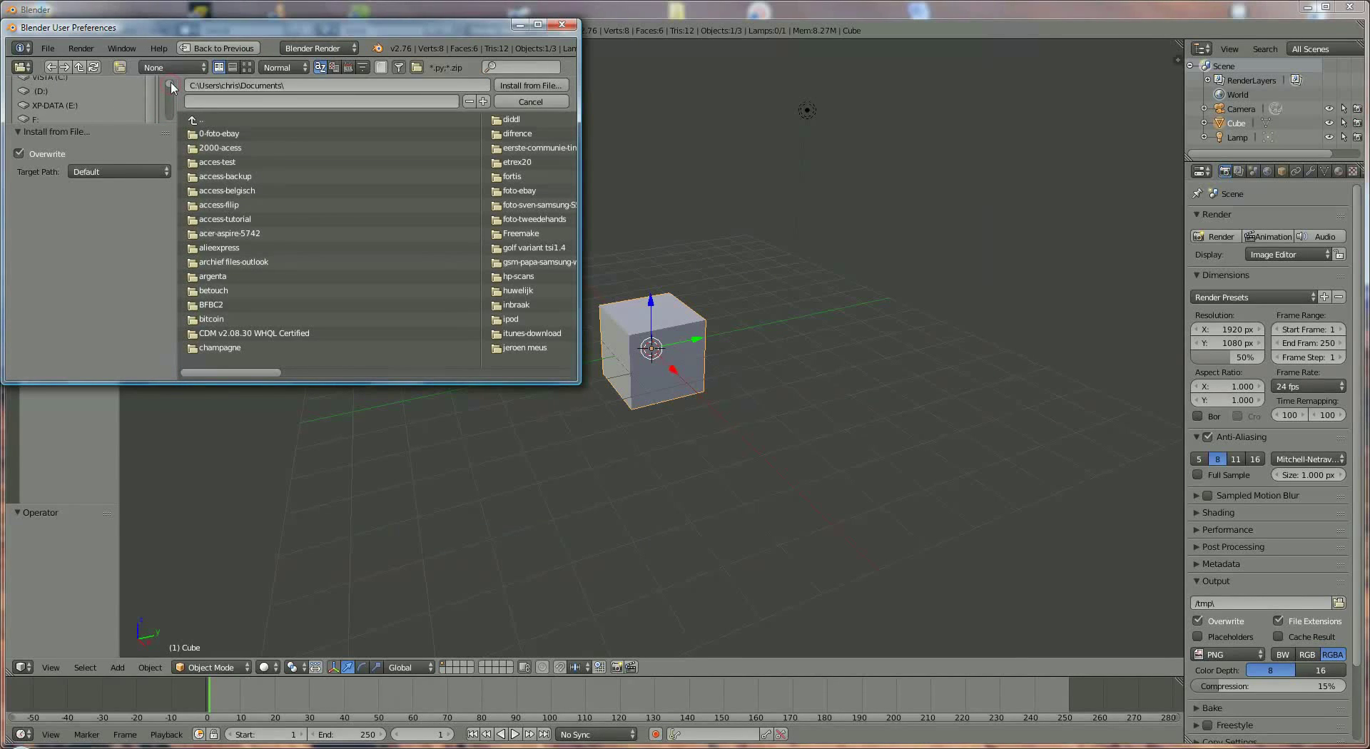
scroll(171, 87, "up", 1)
left_click(52, 98)
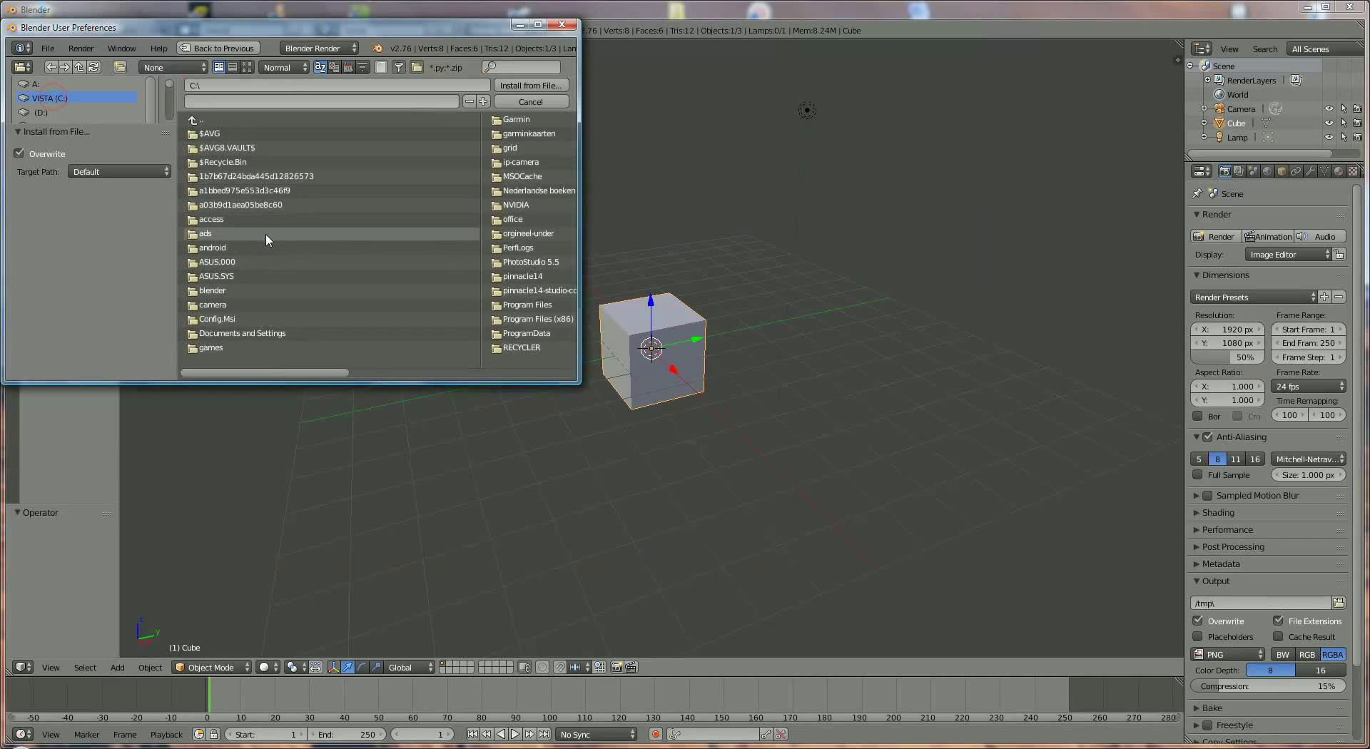
left_click(261, 289)
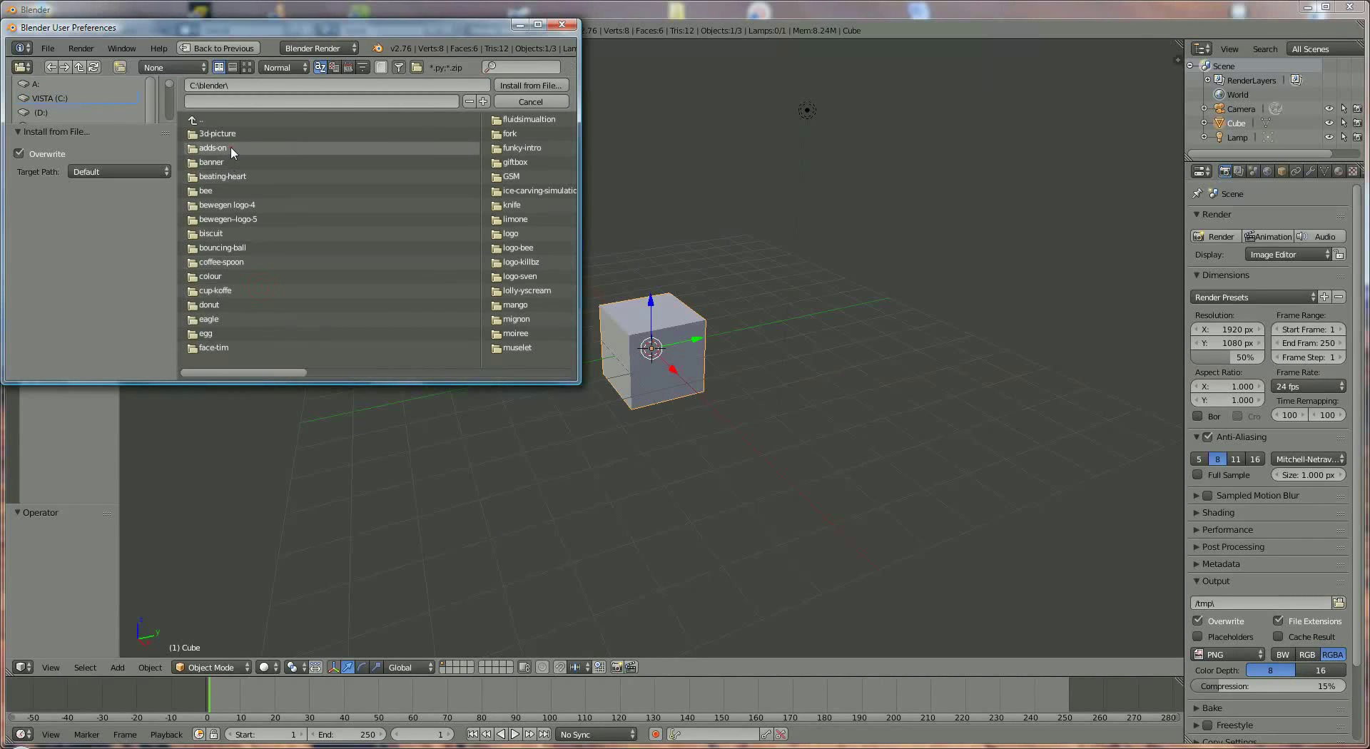
left_click(230, 147)
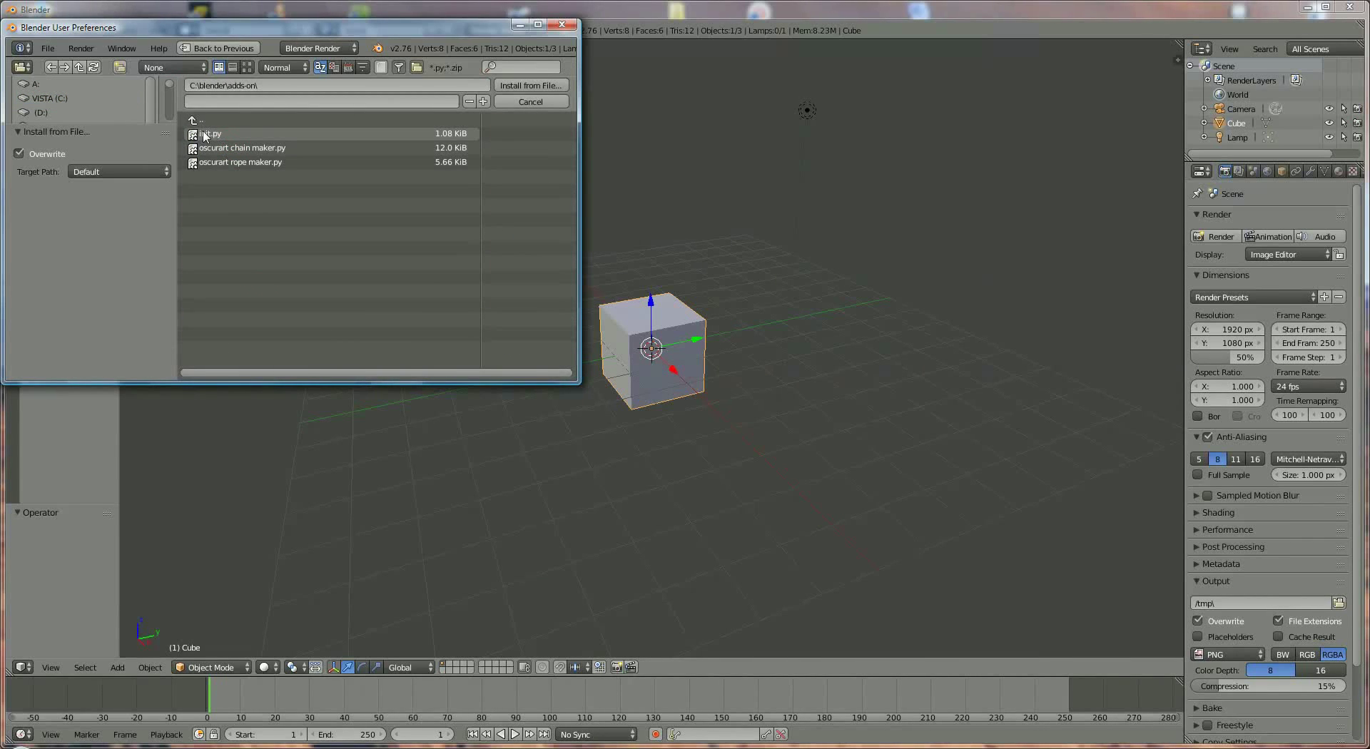
left_click(204, 136)
left_click(530, 85)
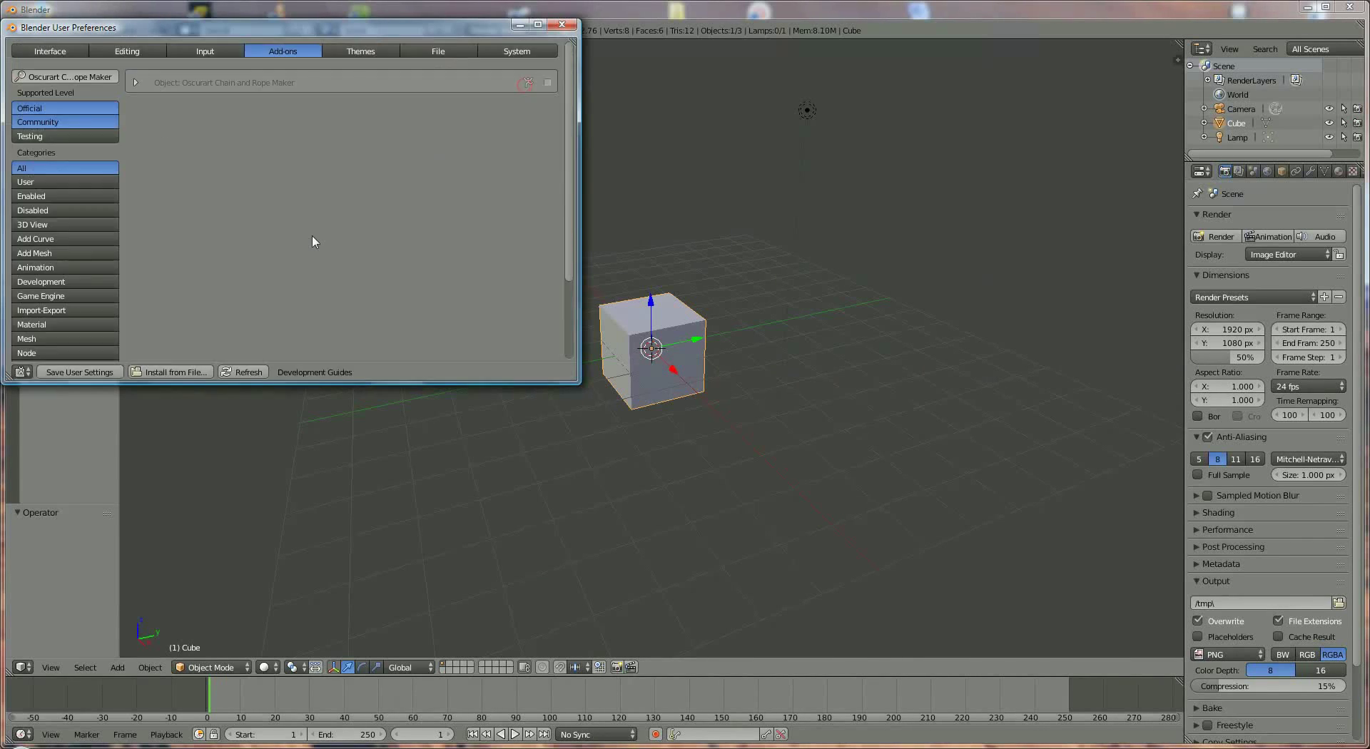
Install 'oscurart chain maker.py' and 'oscurart rope maker.py' from the same folder
left_click(200, 375)
left_click(257, 148)
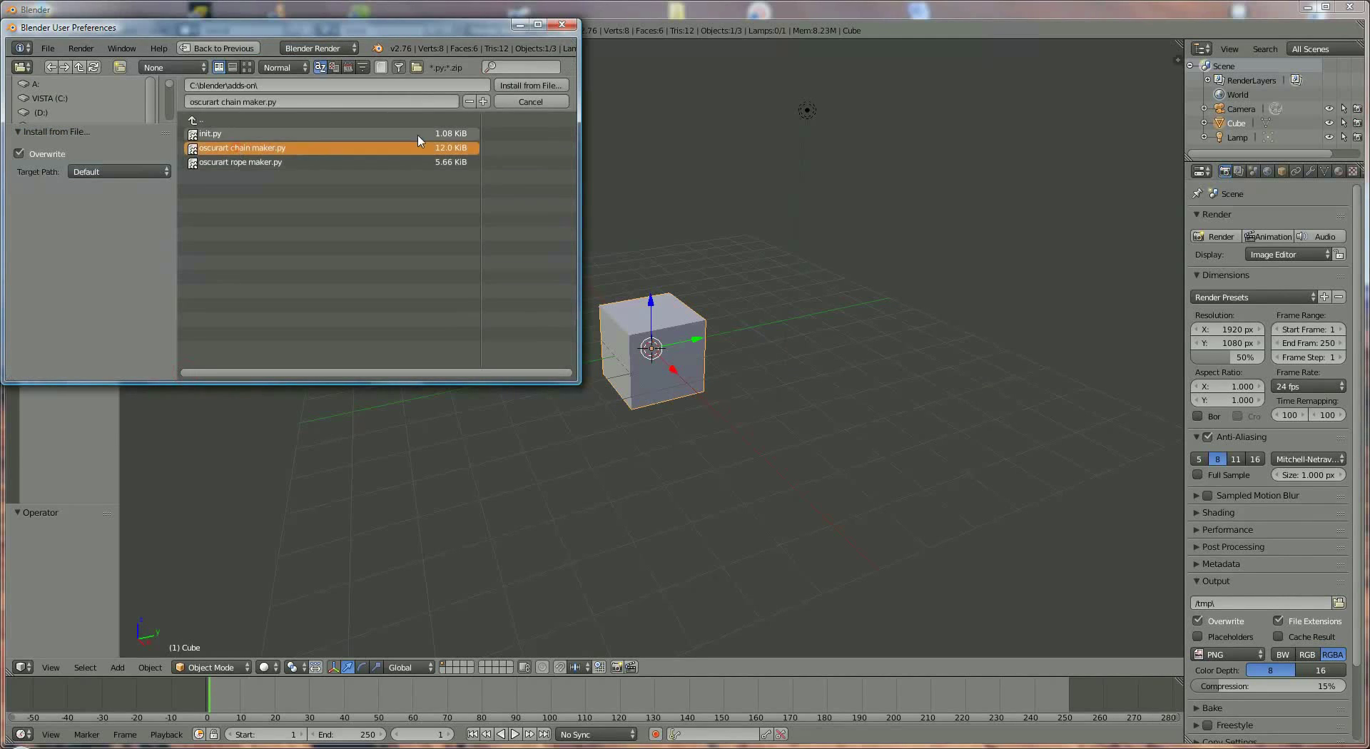
left_click(526, 89)
left_click(189, 371)
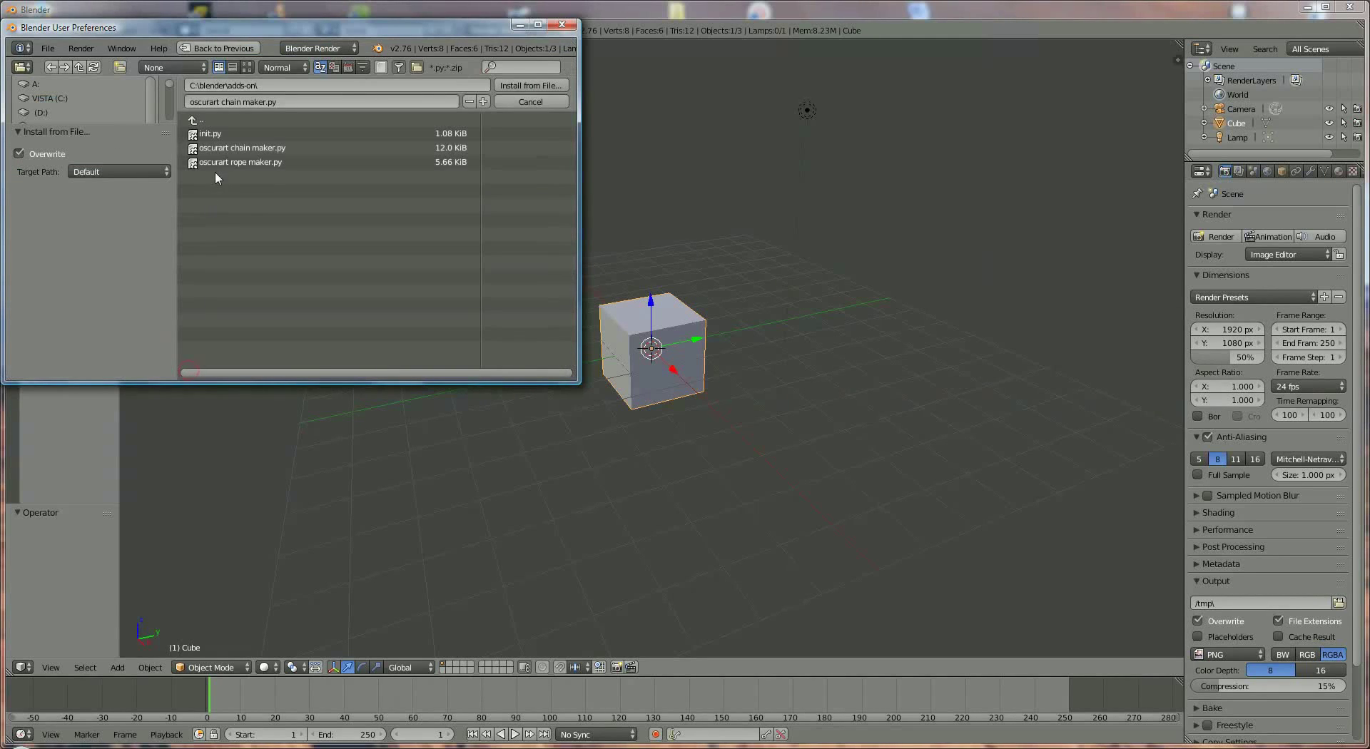
left_click(214, 162)
left_click(531, 85)
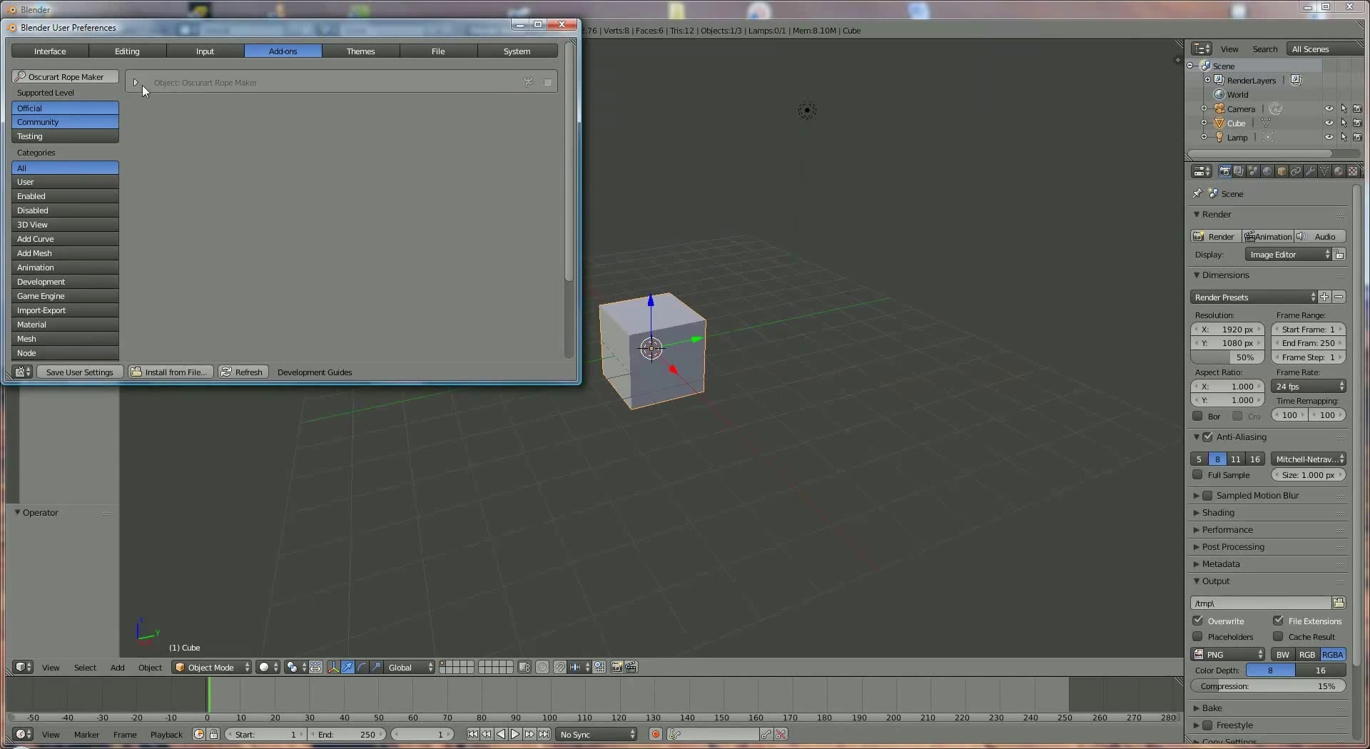
Tick the Oscurart Rope Maker checkbox in the Add-ons list to enable it
left_click(548, 83)
Put the preferences away and add an Oscurart rope beside the cube
left_click(519, 26)
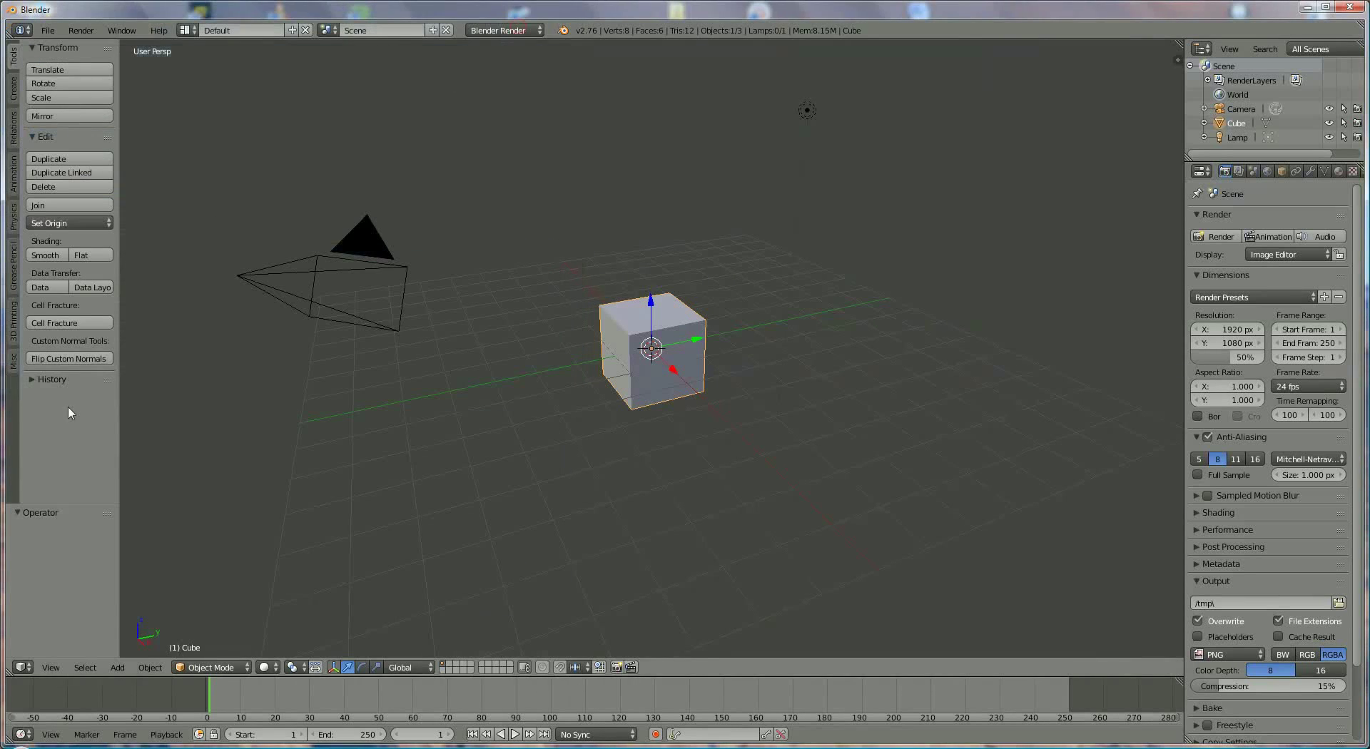
left_click(116, 667)
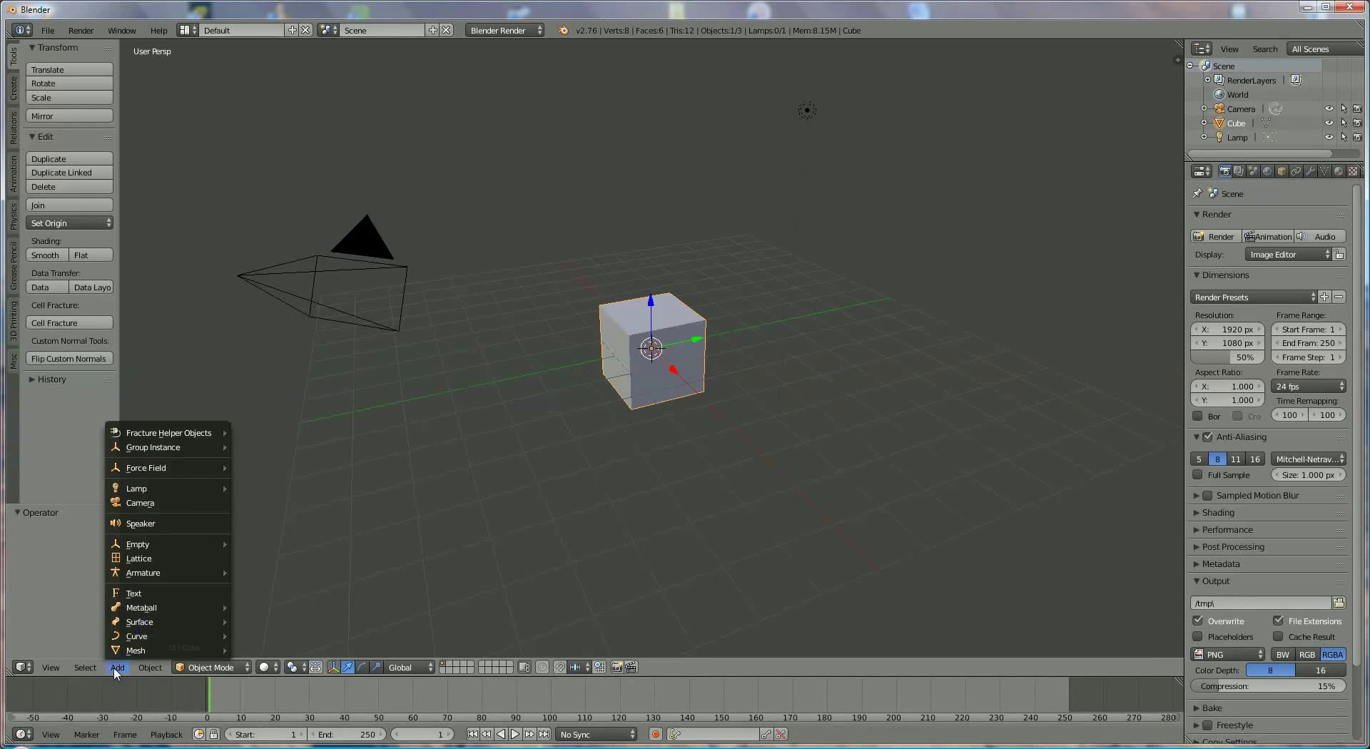
mouse_move(137, 636)
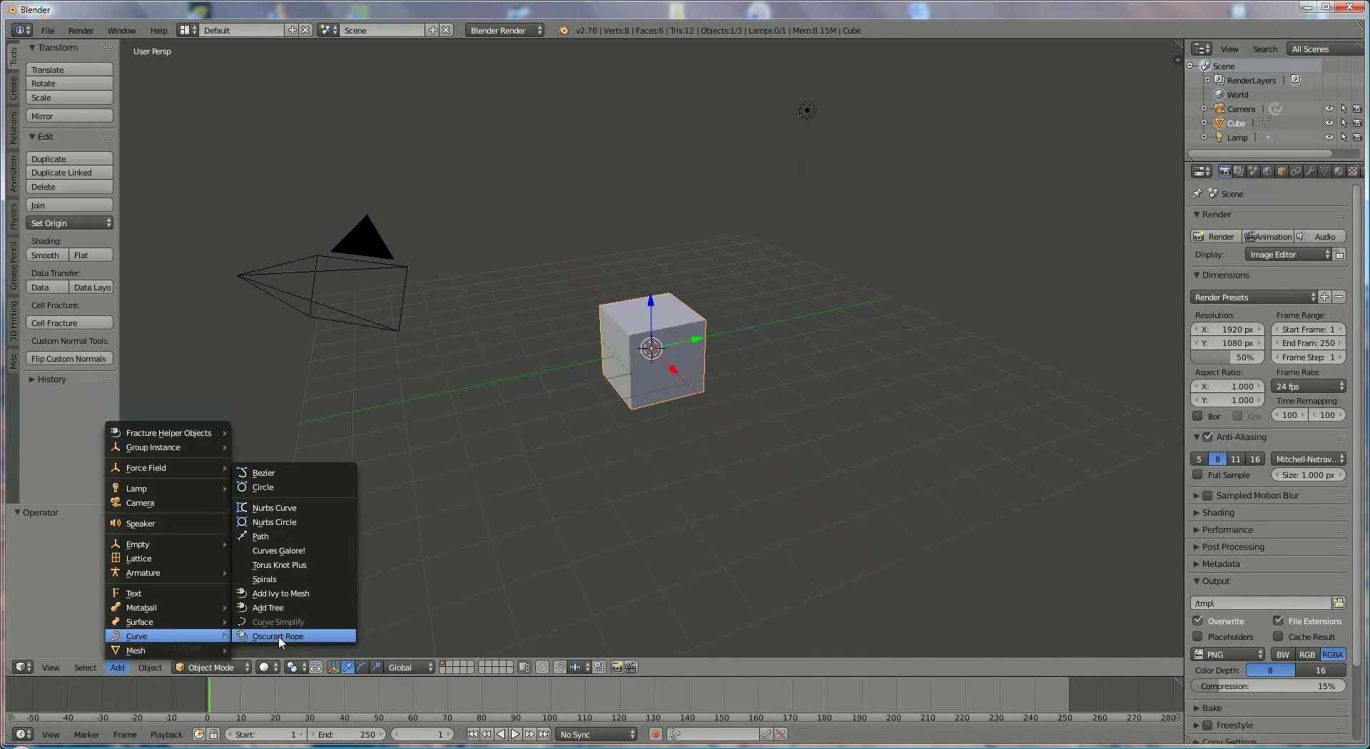
left_click(278, 636)
middle_click_drag(455, 495, 585, 507)
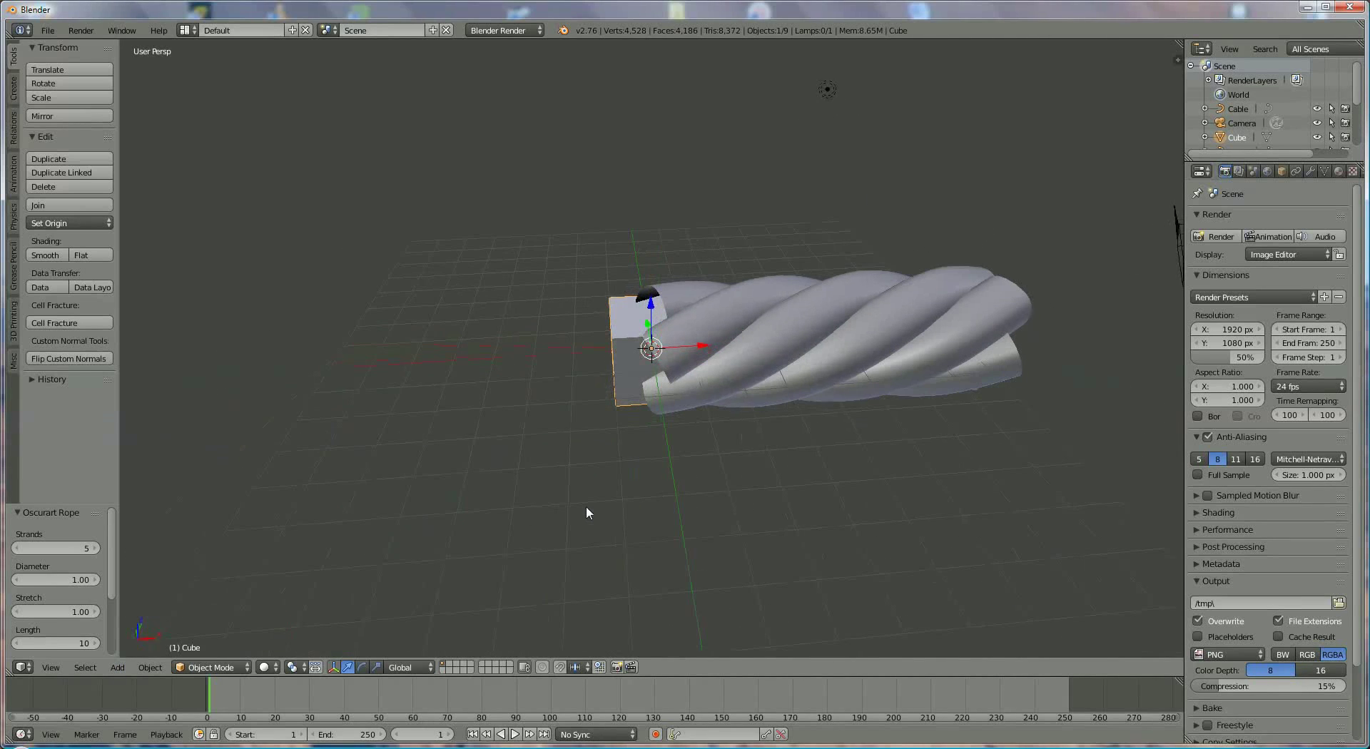
Set the rope to a single strand with diameter 1.12 and stretch 1.00
left_click(71, 548)
type("42")
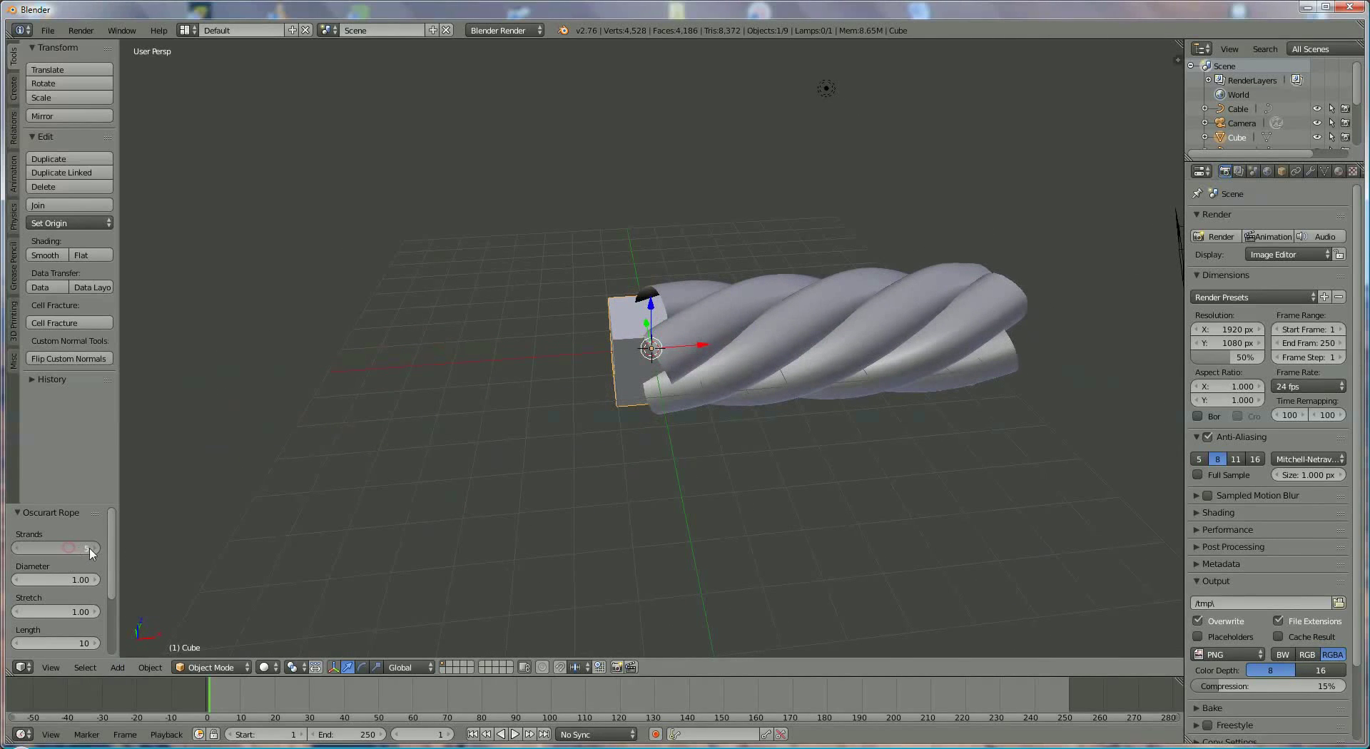
key("Return")
mouse_move(96, 551)
left_mouse_down()
mouse_move(56, 559)
mouse_move(84, 587)
mouse_move(72, 582)
left_mouse_up()
left_click(76, 612)
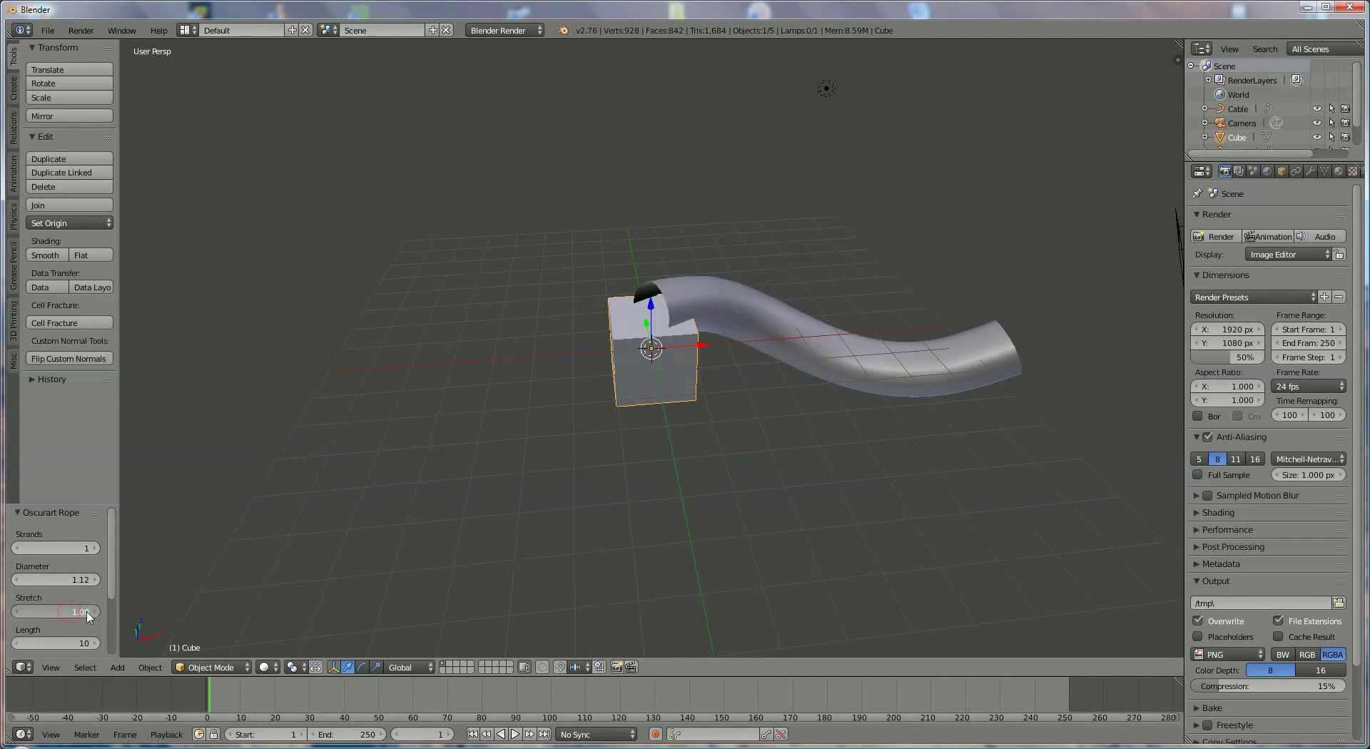
key("BackSpace")
left_click(437, 242)
Open User Preferences from the File menu
left_click(48, 31)
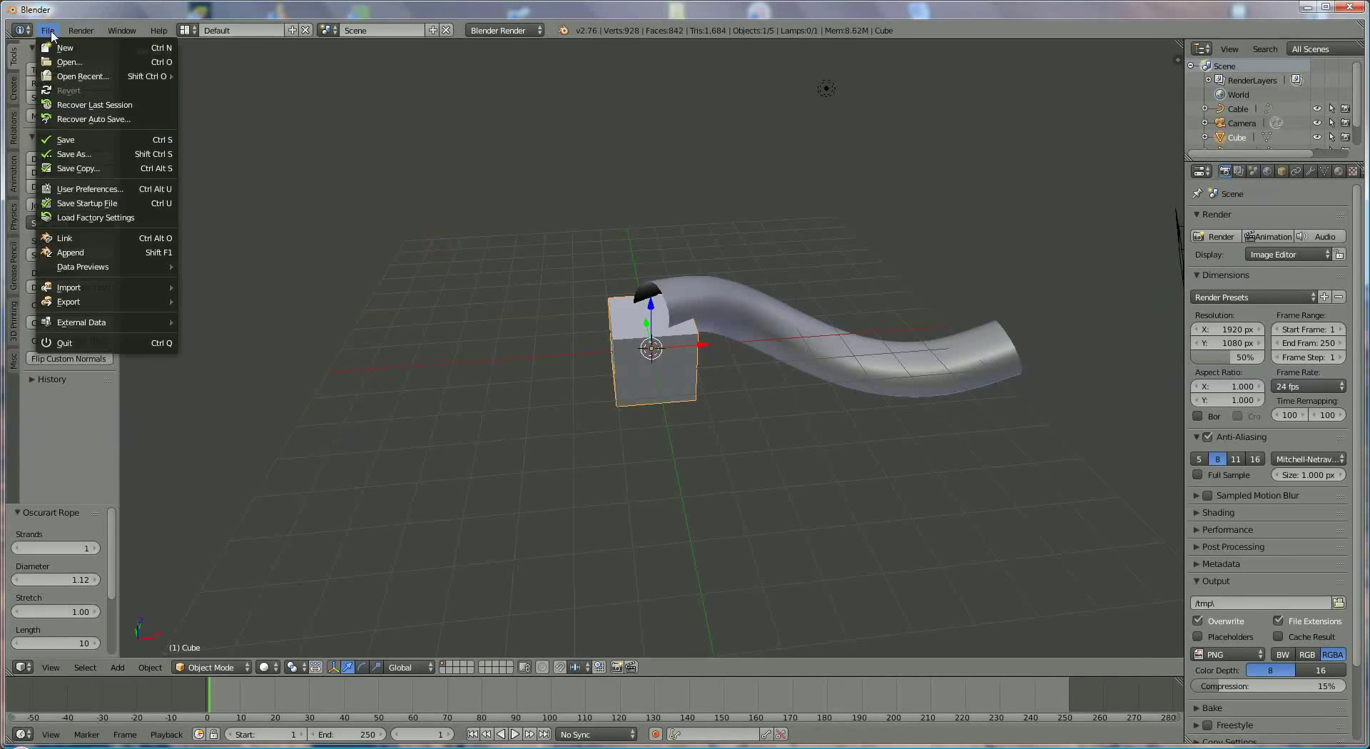
left_click(98, 189)
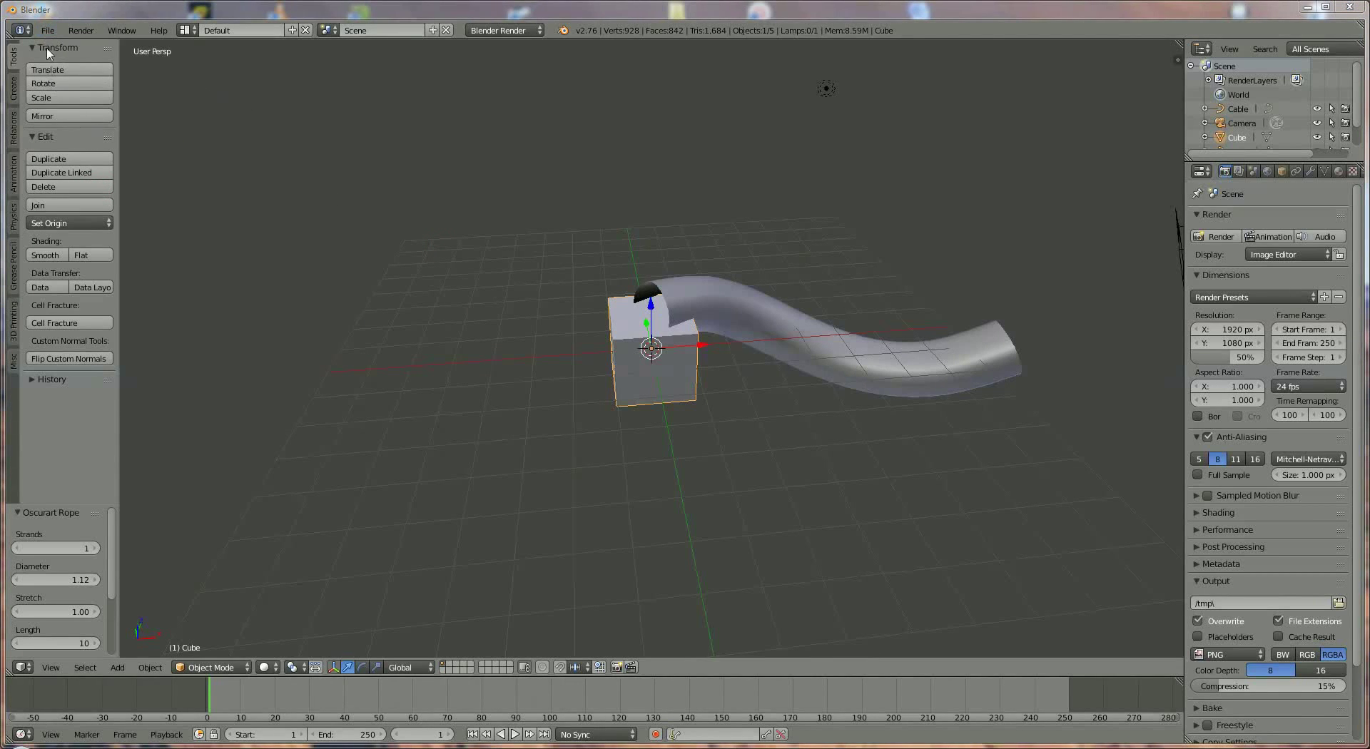
left_click(48, 30)
left_click(85, 189)
left_click(519, 504)
middle_click_drag(525, 509, 527, 501)
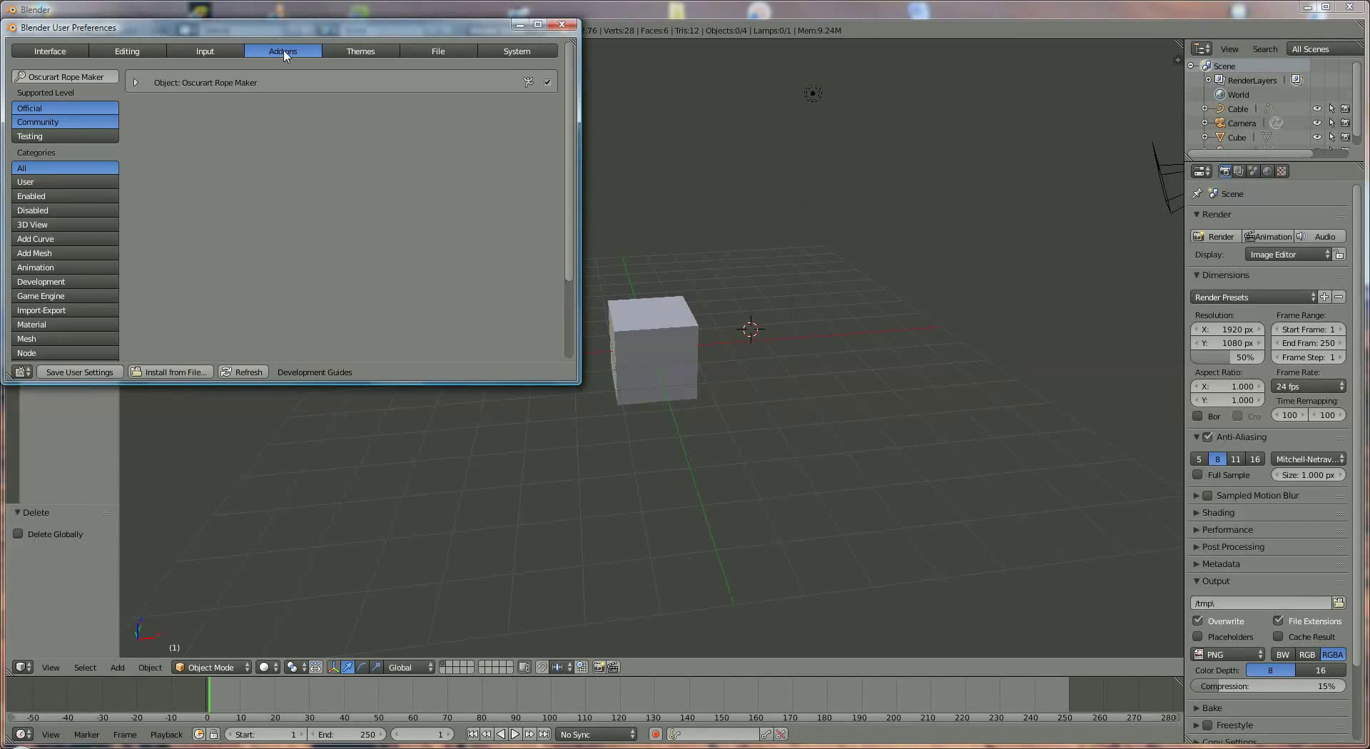
In the Object add-on category, disable and remove Oscurart Rope Maker
scroll(62, 315, "down", 2)
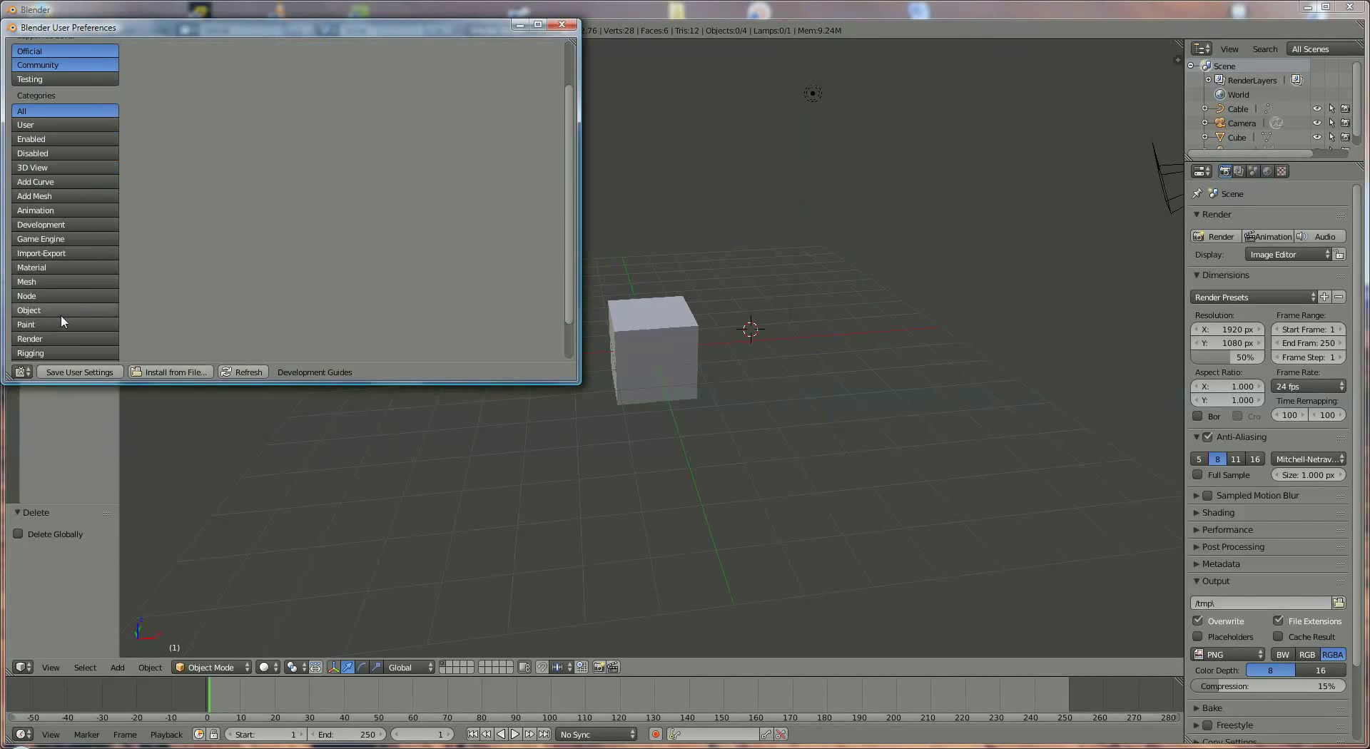
left_click(52, 312)
scroll(350, 278, "up", 2)
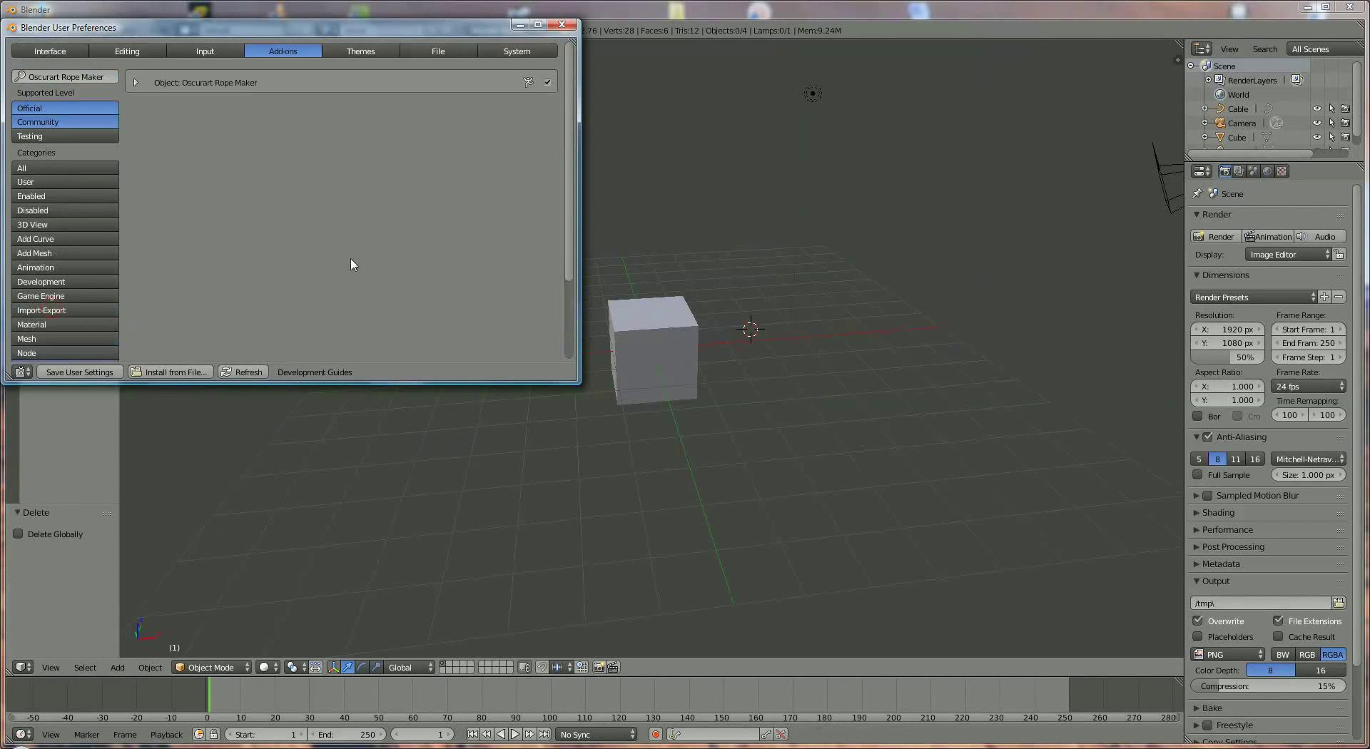
left_click(548, 83)
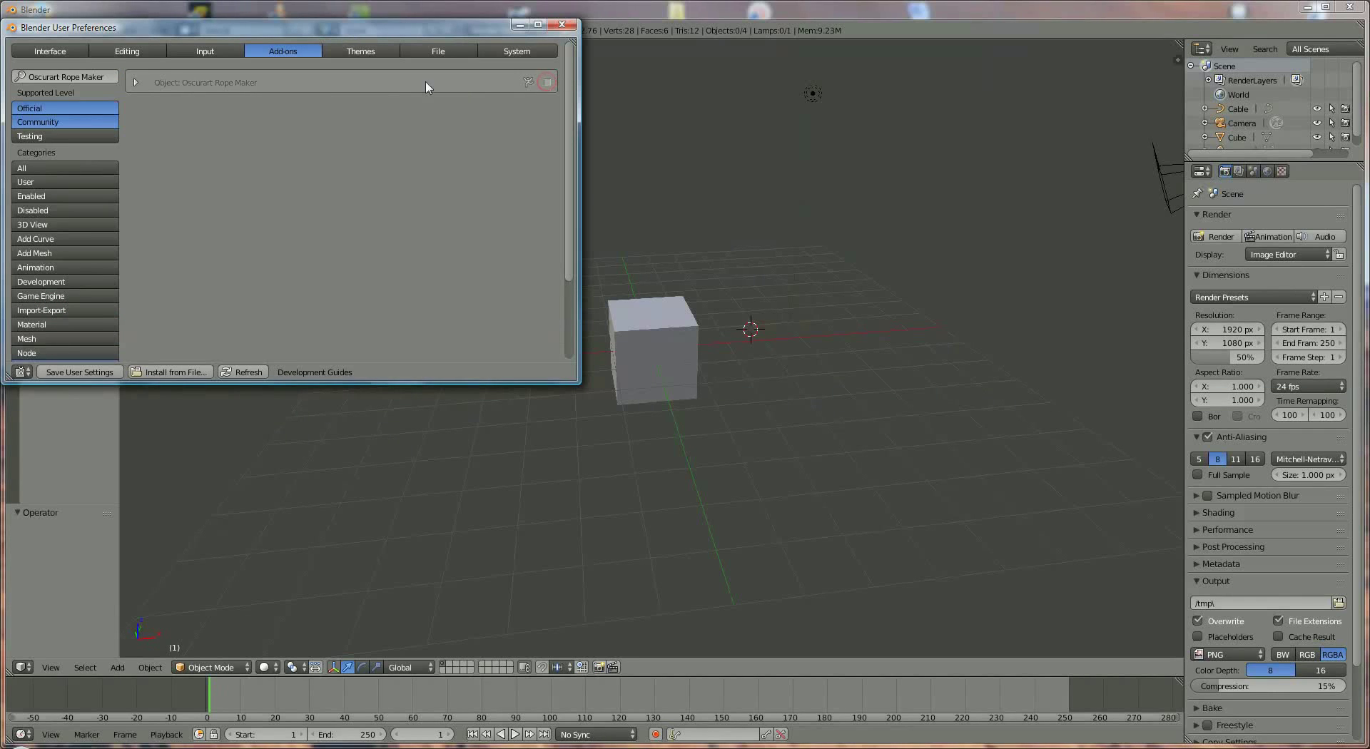
left_click(136, 82)
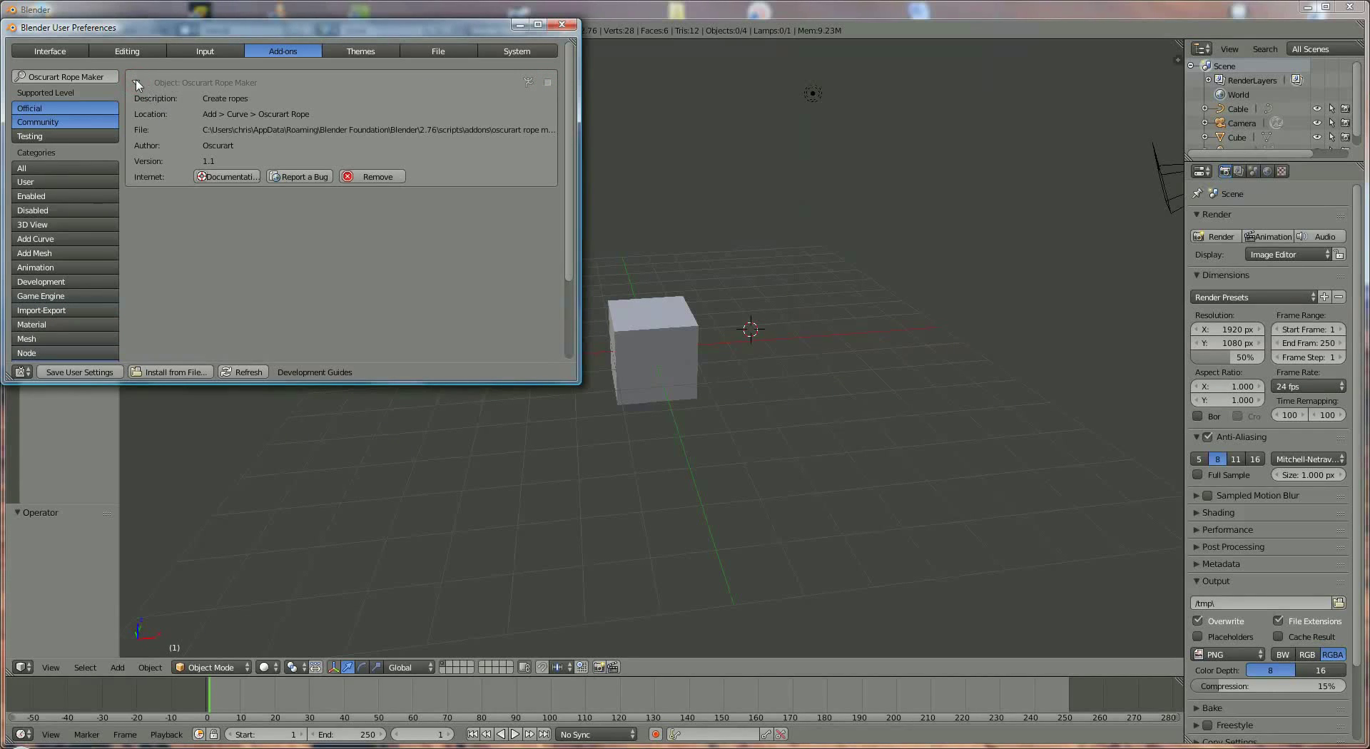
left_click(374, 179)
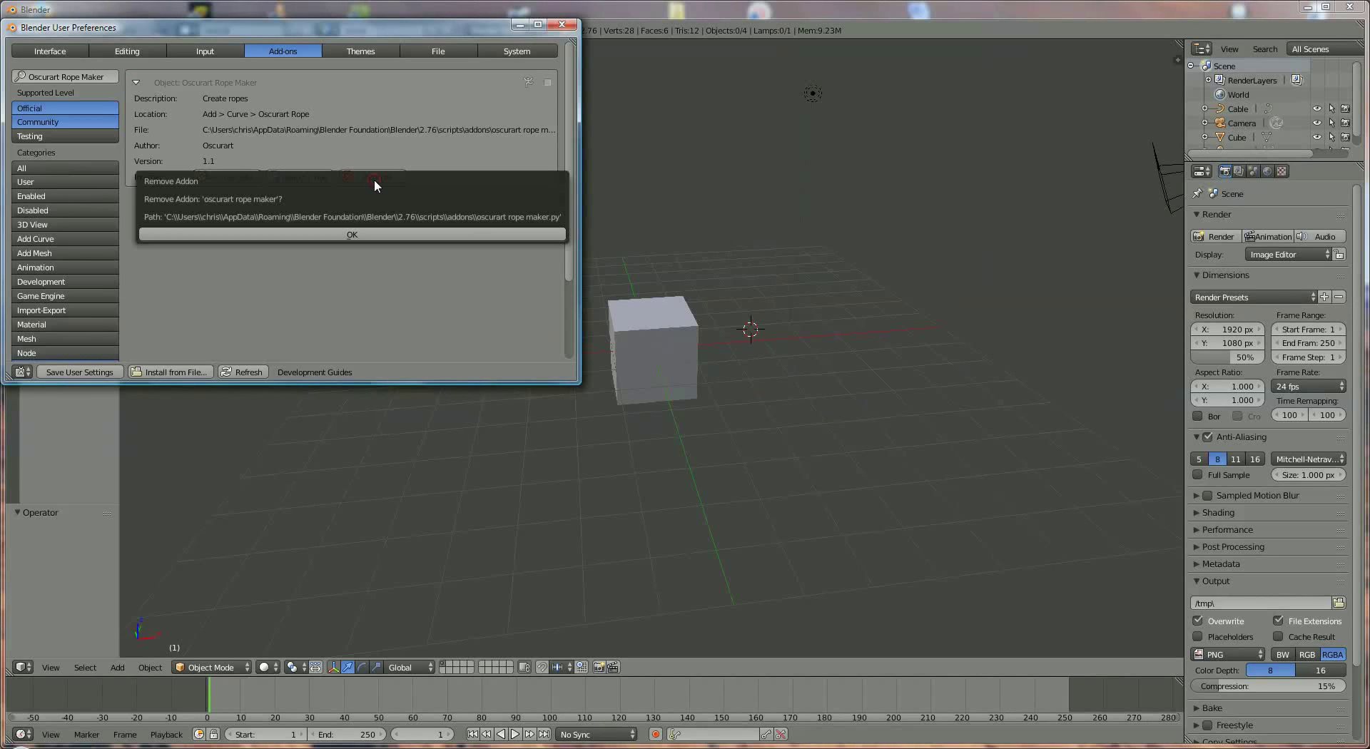
Confirm the removal, save user settings, and install init.py from file
left_click(364, 231)
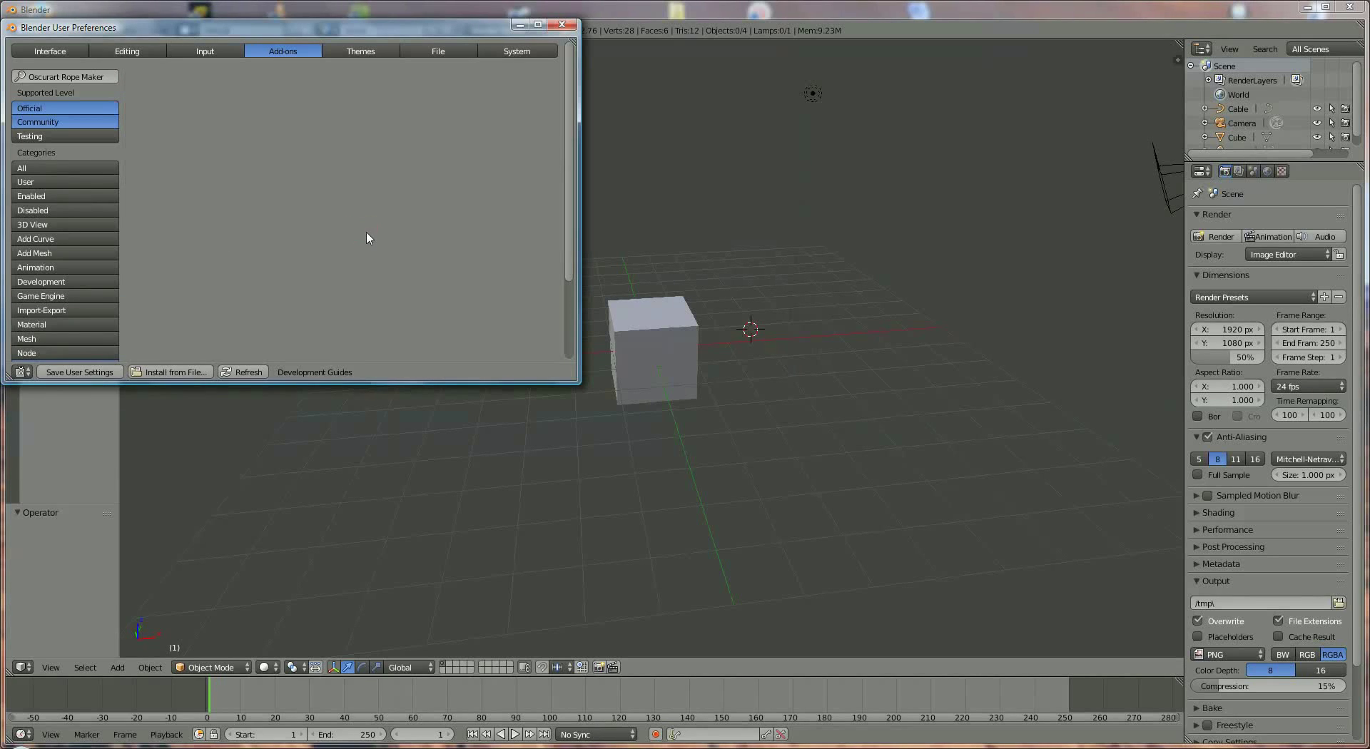
left_click(74, 373)
left_click(175, 374)
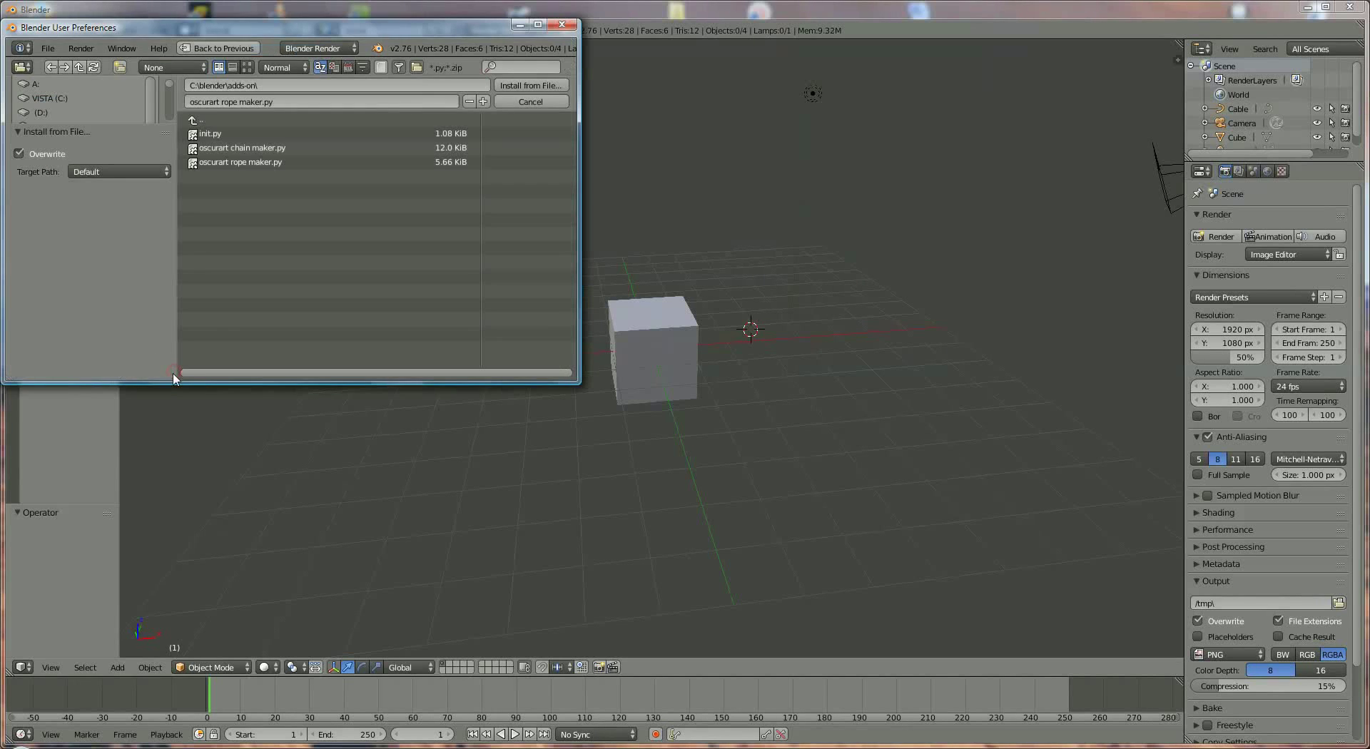
left_click(321, 134)
left_click(531, 85)
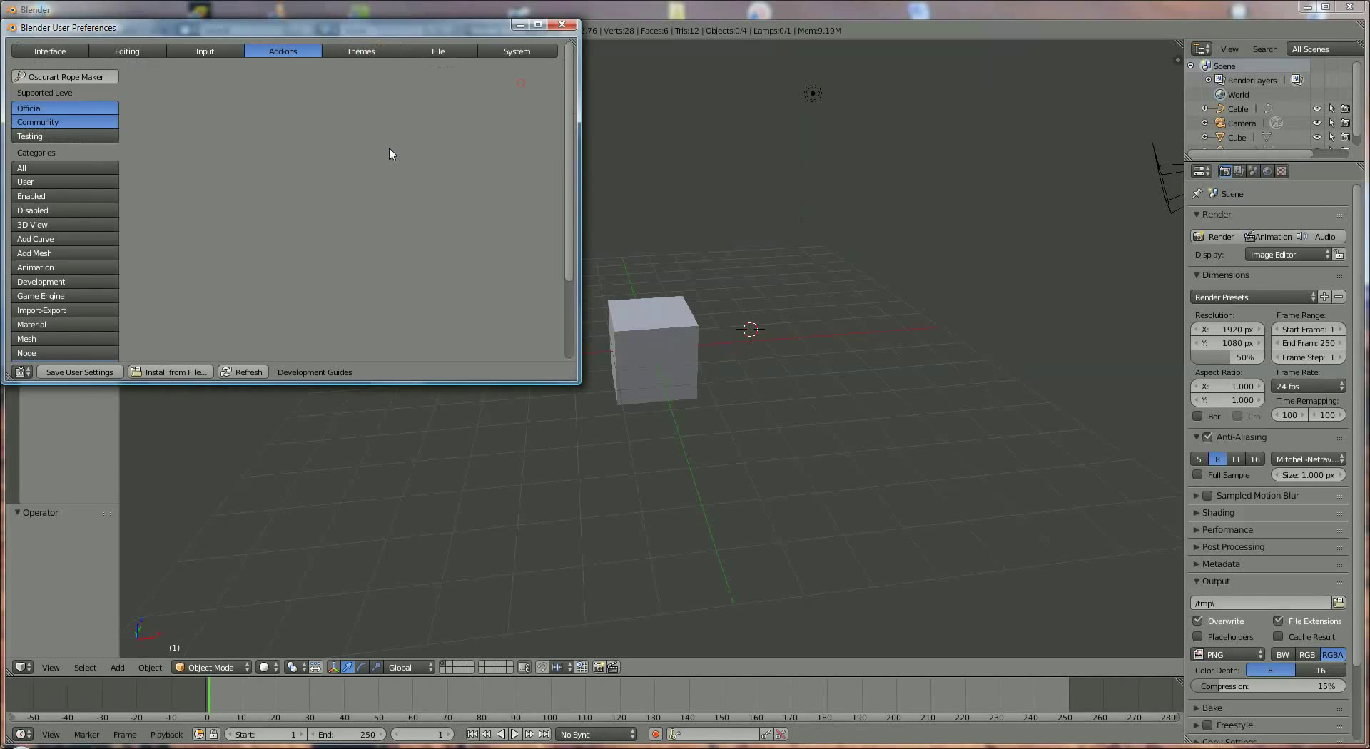
Install oscurart chain maker.py and oscurart rope maker.py, then enable Oscurart Rope Maker
left_click(175, 372)
left_click(243, 148)
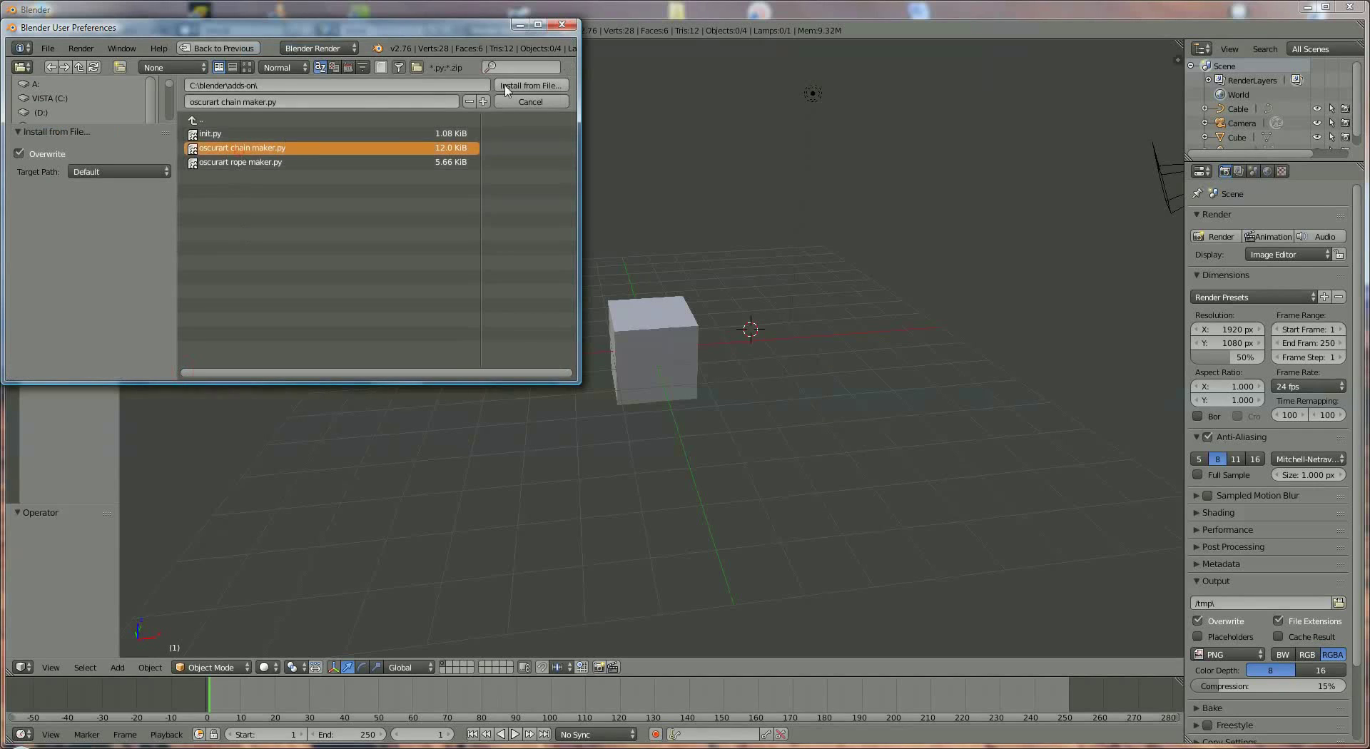
left_click(506, 87)
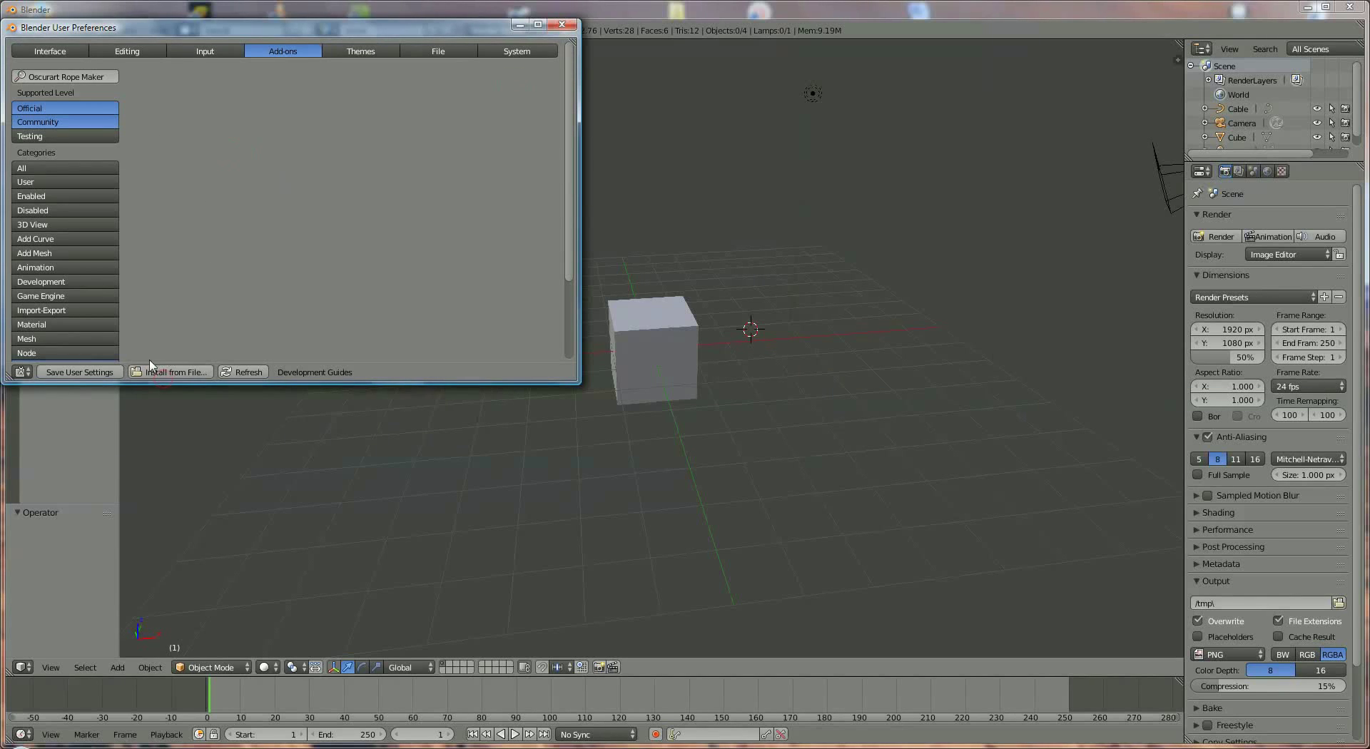
left_click(157, 370)
left_click(242, 162)
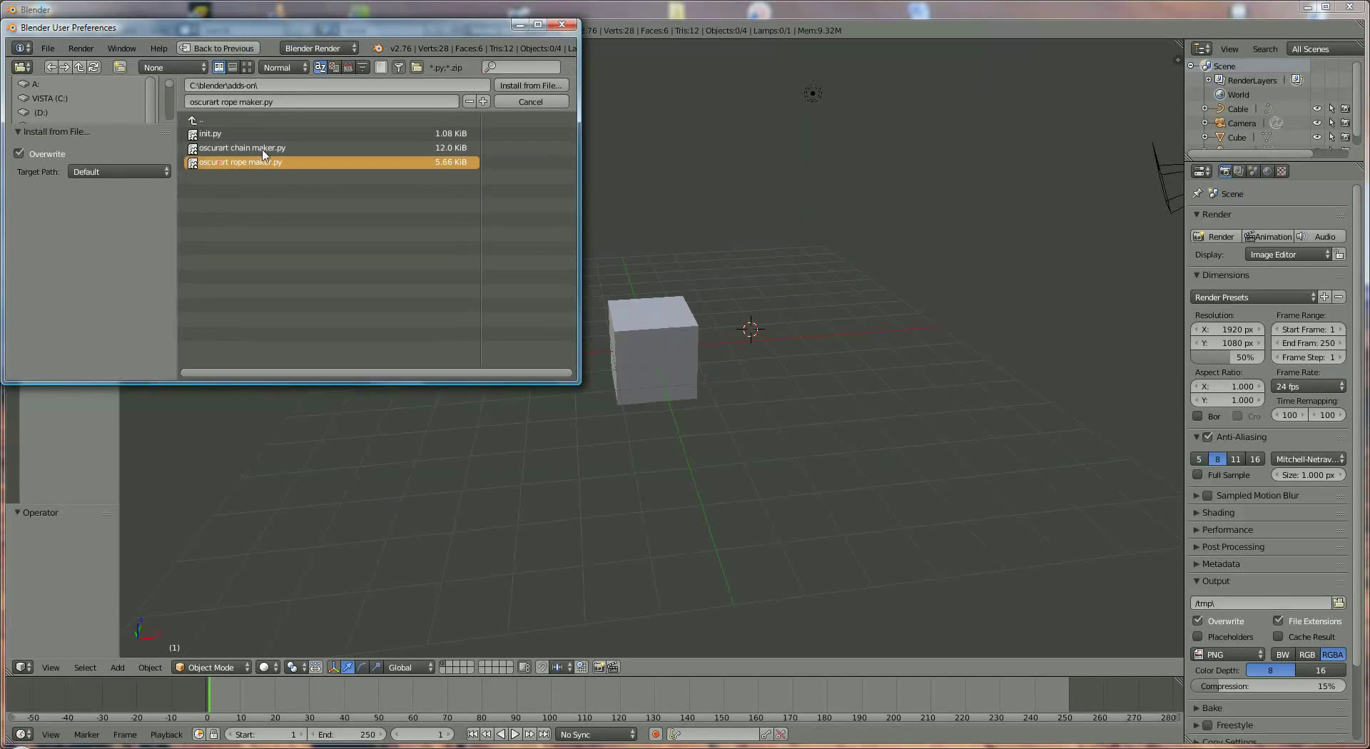
left_click(515, 87)
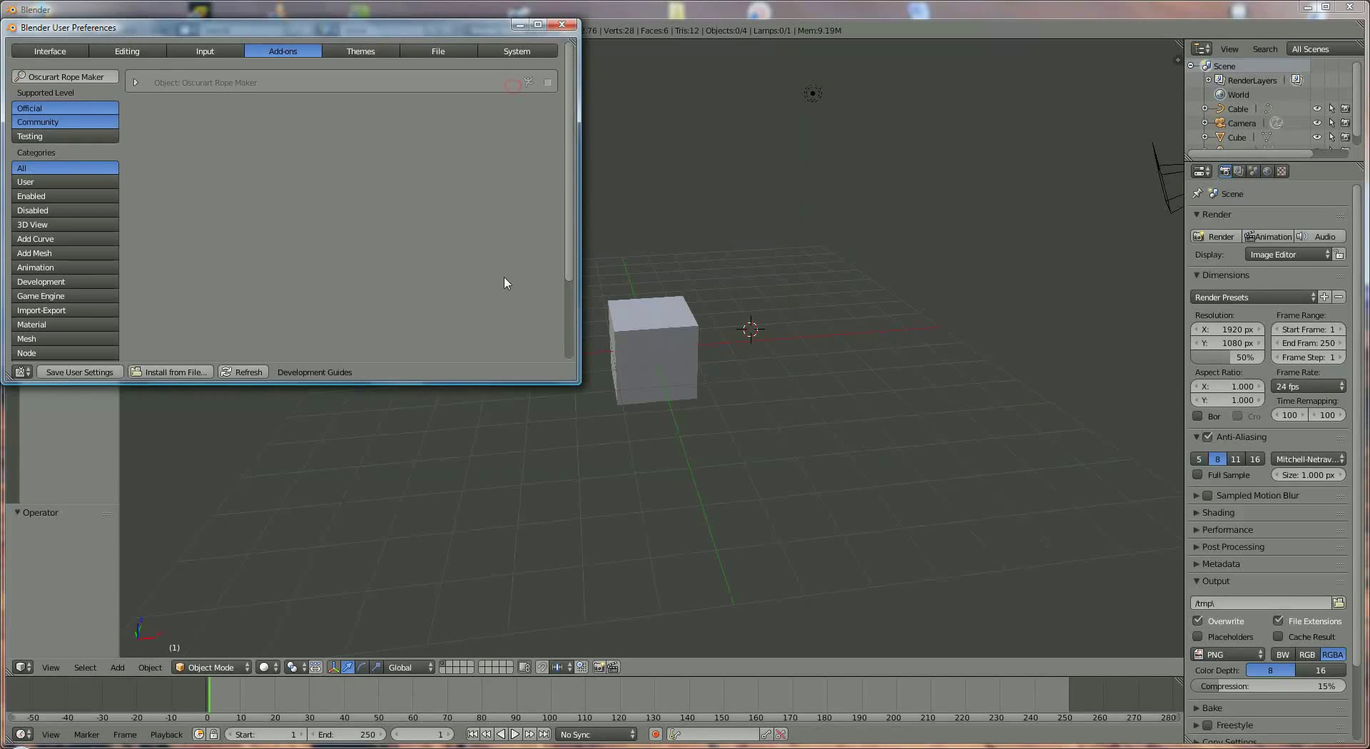
left_click(548, 82)
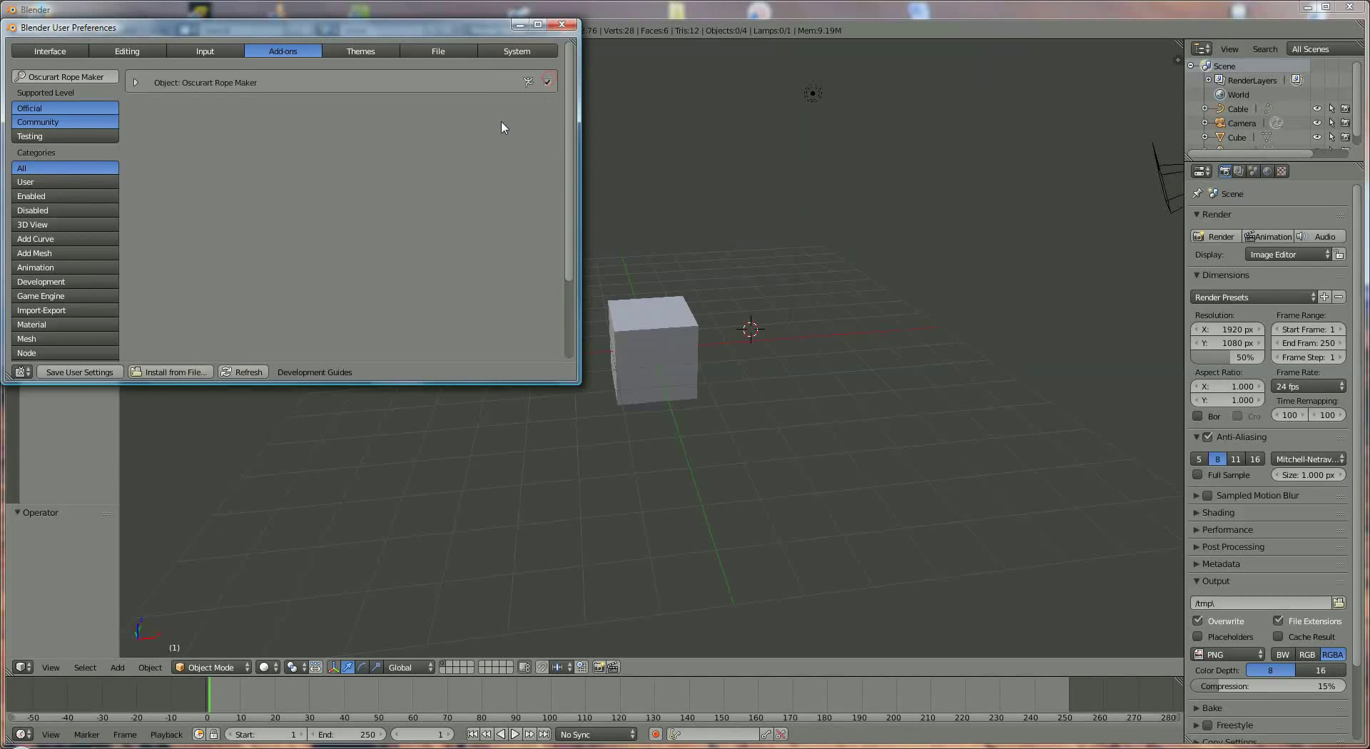
Save settings, close preferences, and add a five-strand twisted rope, Cable.001
left_click(82, 374)
left_click(561, 24)
left_click(117, 667)
mouse_move(137, 636)
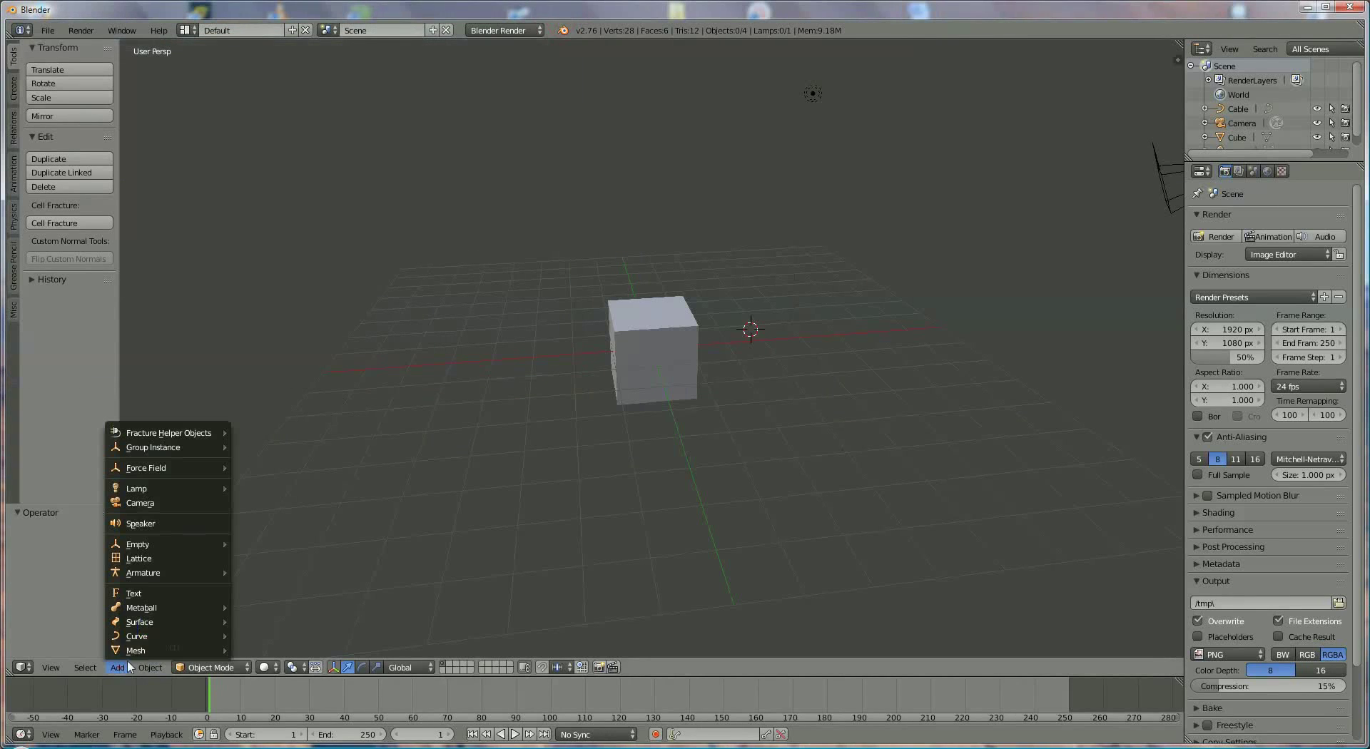
left_click(275, 636)
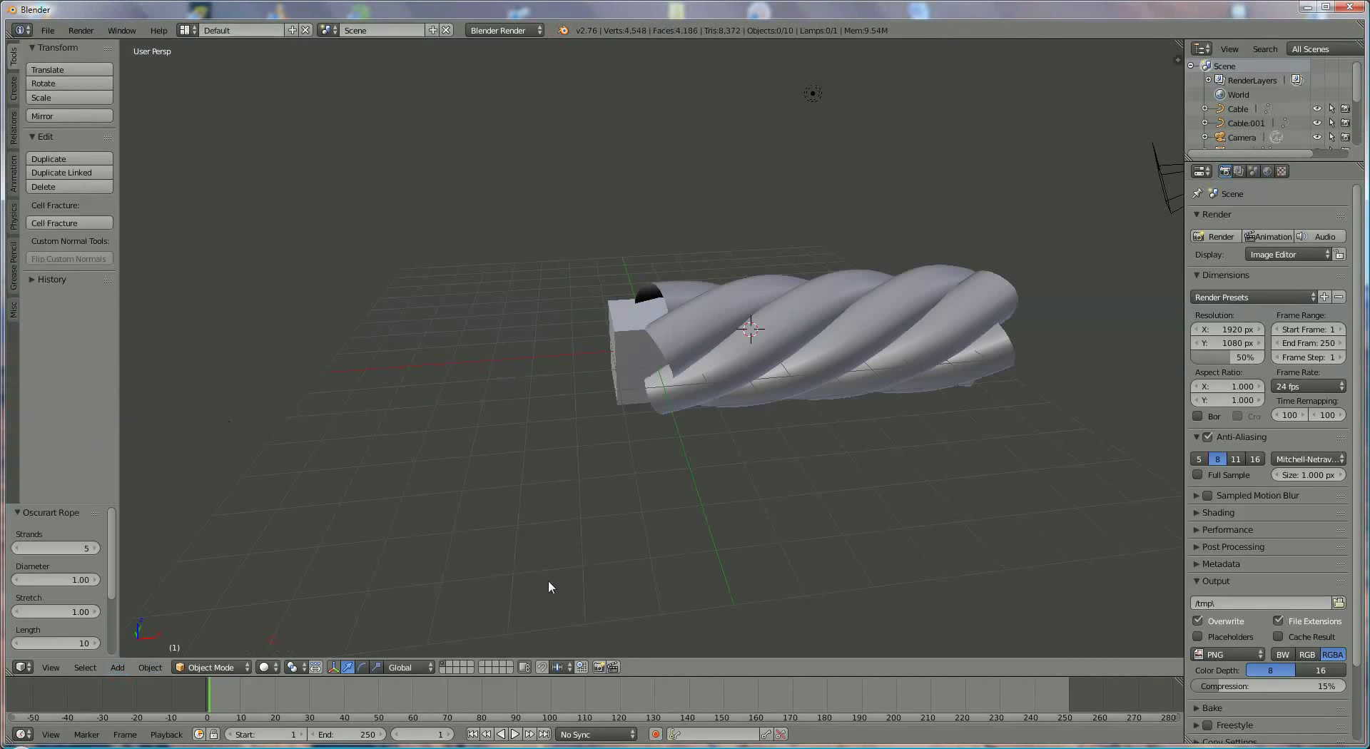